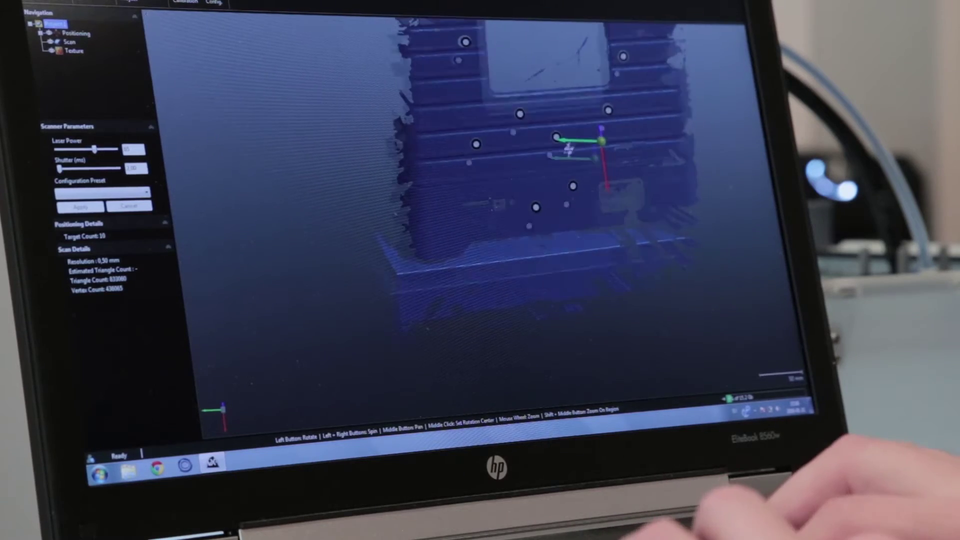
{"action": "left_click_drag", "start_coordinate": [569, 148], "coordinate": [511, 202]}
{"action": "left_click_drag", "start_coordinate": [518, 156], "coordinate": [503, 185]}
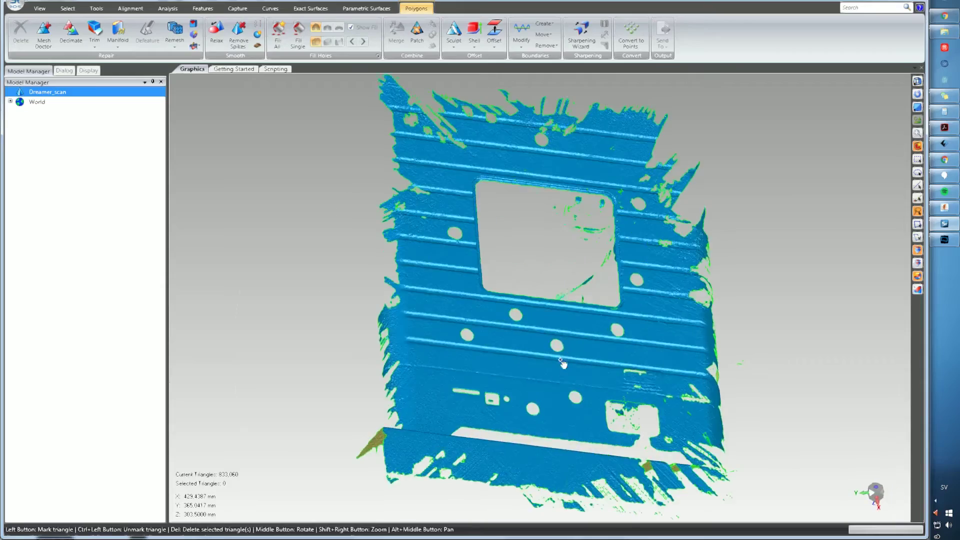
- Mark several flat areas across the scanned panel's front face and fit a plane feature to them
{"action": "middle_click_drag", "start_coordinate": [561, 360], "coordinate": [555, 305]}
{"action": "scroll", "coordinate": [555, 304], "scroll_direction": "up", "scroll_amount": 3}
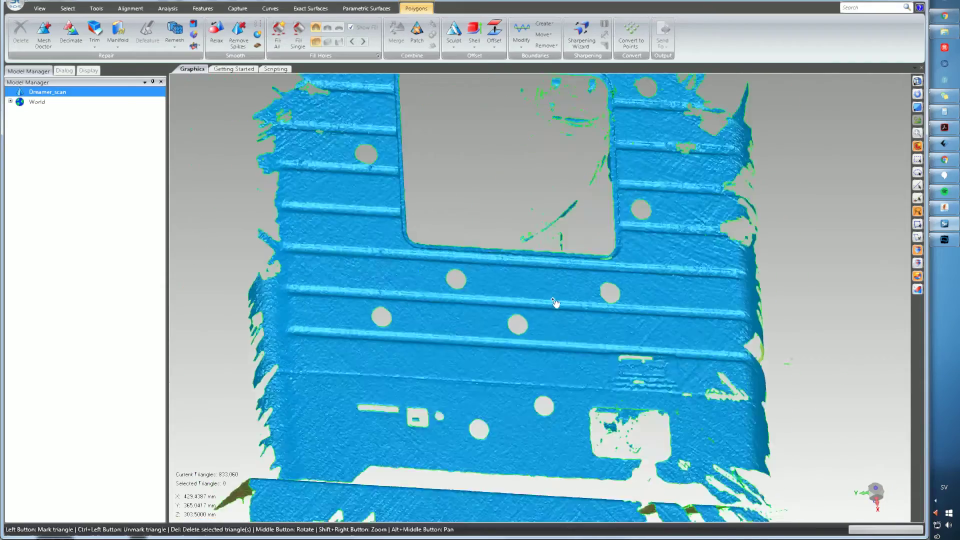
{"action": "scroll", "coordinate": [556, 304], "scroll_direction": "down", "scroll_amount": 4}
{"action": "left_click_drag", "start_coordinate": [498, 312], "coordinate": [453, 275]}
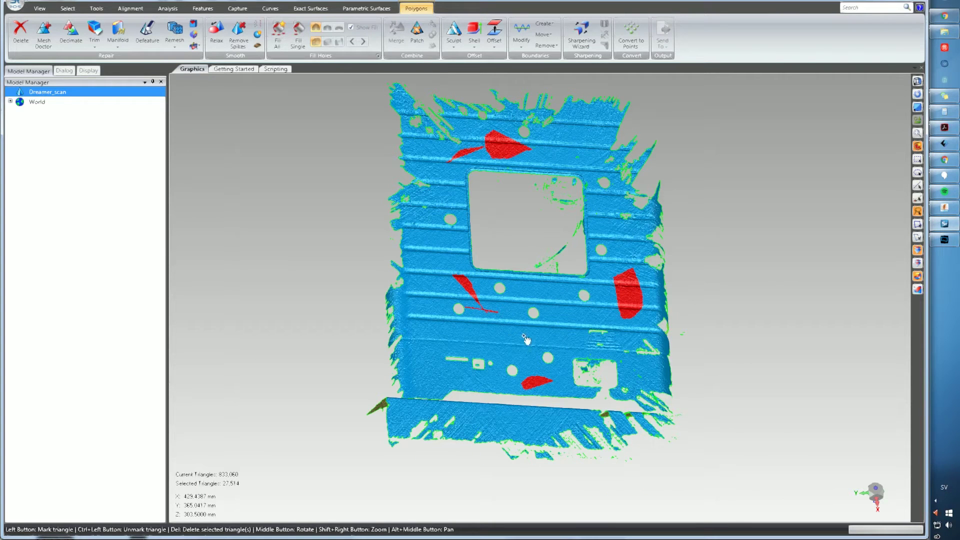
{"action": "left_click", "coordinate": [203, 8]}
{"action": "left_click", "coordinate": [308, 40]}
{"action": "left_click", "coordinate": [240, 71]}
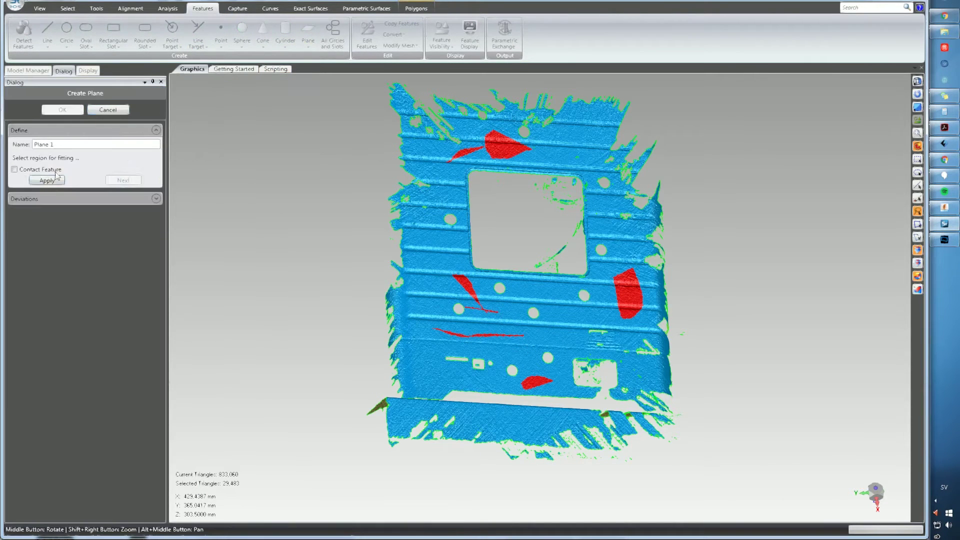
{"action": "left_click", "coordinate": [77, 112]}
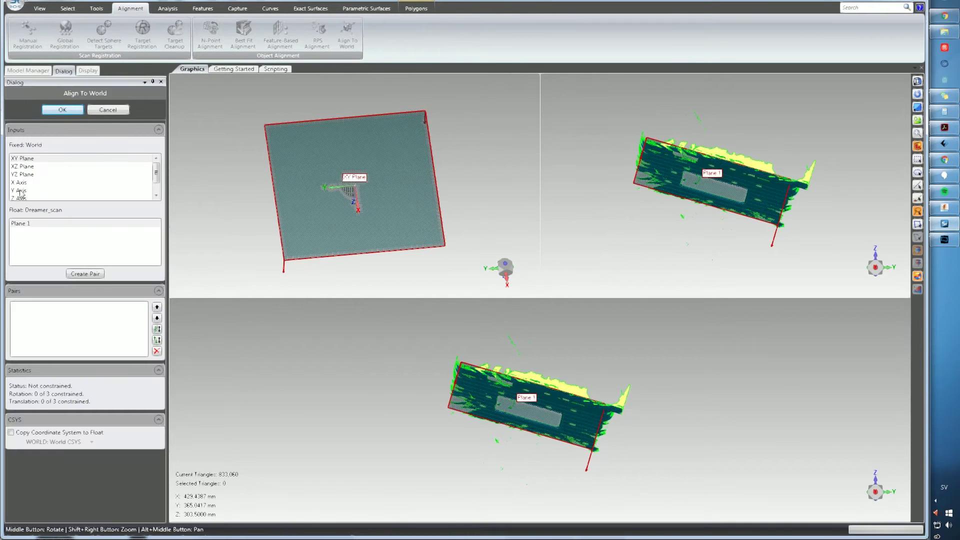
- Try pairing the scan's Plane 1 with the world XZ Plane in an Align To World alignment
{"action": "left_click", "coordinate": [20, 191]}
{"action": "left_click", "coordinate": [83, 273]}
{"action": "left_click", "coordinate": [468, 279]}
{"action": "left_click", "coordinate": [29, 168]}
{"action": "left_click", "coordinate": [91, 275]}
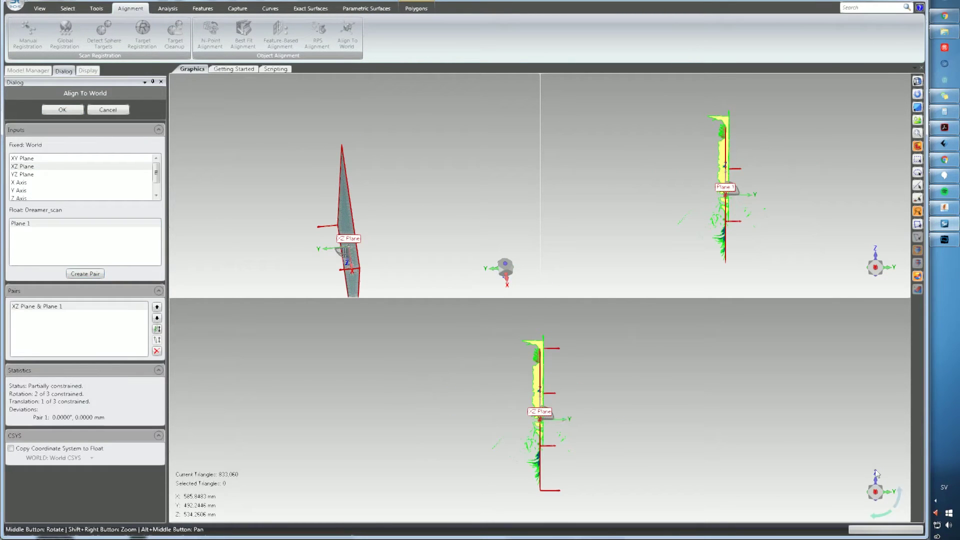
{"action": "left_click", "coordinate": [889, 496]}
{"action": "left_click", "coordinate": [876, 480]}
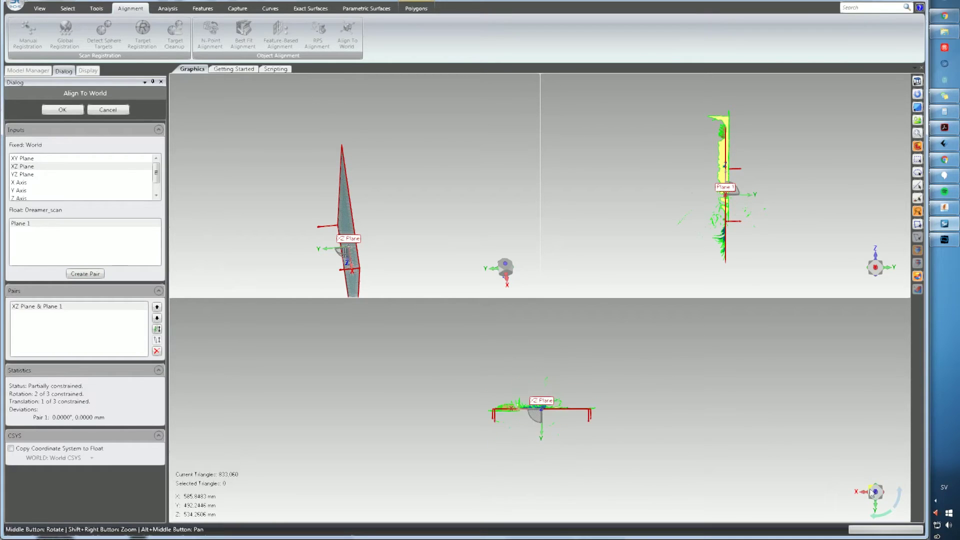
{"action": "left_click", "coordinate": [871, 486]}
{"action": "left_click", "coordinate": [897, 502]}
- Align the scan to the world by pairing Plane 1 with the XY Plane as the only pair
{"action": "left_click", "coordinate": [24, 159]}
{"action": "left_click", "coordinate": [87, 272]}
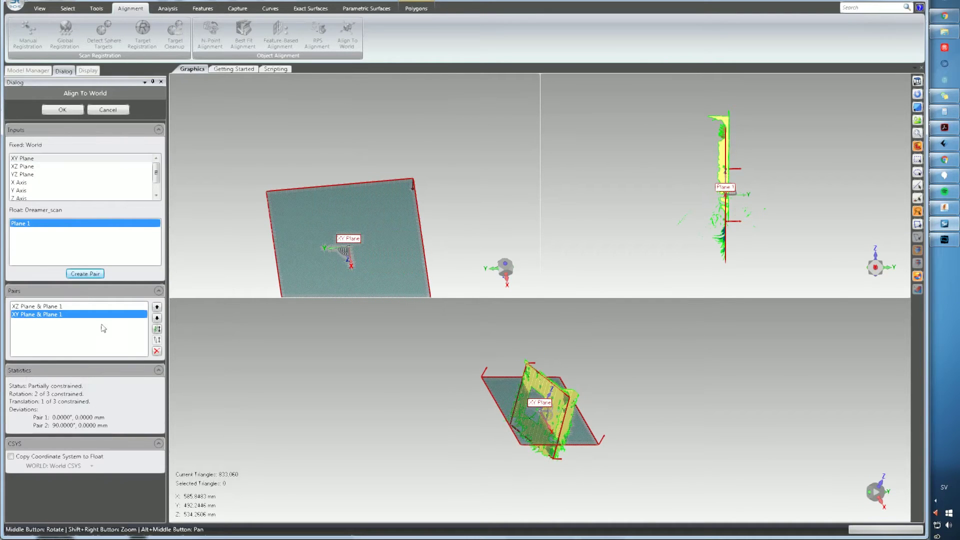
{"action": "left_click", "coordinate": [879, 499]}
{"action": "left_click", "coordinate": [871, 495]}
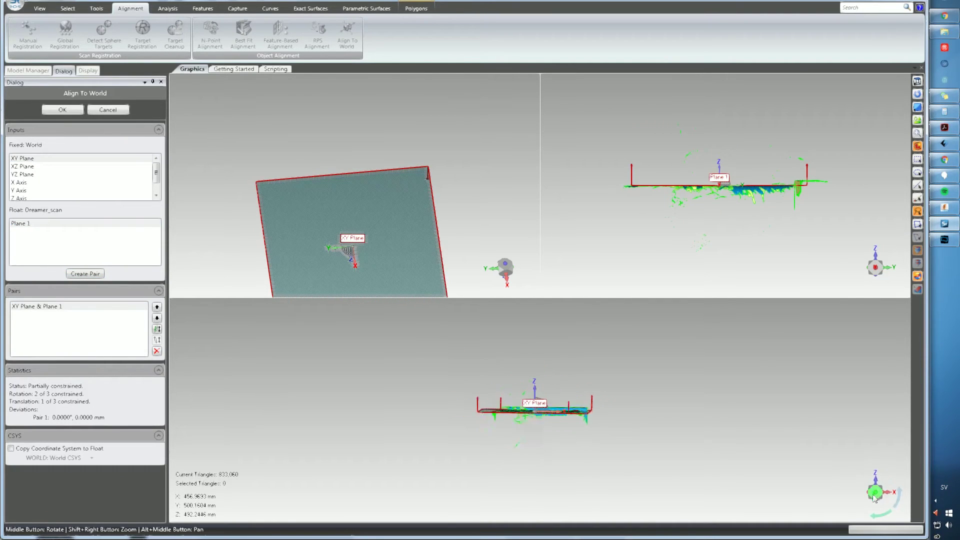
{"action": "left_click", "coordinate": [55, 111]}
- Mark the narrow mesh strip where the panel meets the base ledge and fit a second plane to it
{"action": "middle_click_drag", "start_coordinate": [527, 230], "coordinate": [647, 386]}
{"action": "scroll", "coordinate": [639, 392], "scroll_direction": "up", "scroll_amount": 3}
{"action": "scroll", "coordinate": [647, 386], "scroll_direction": "down", "scroll_amount": 3}
{"action": "scroll", "coordinate": [653, 388], "scroll_direction": "up", "scroll_amount": 3}
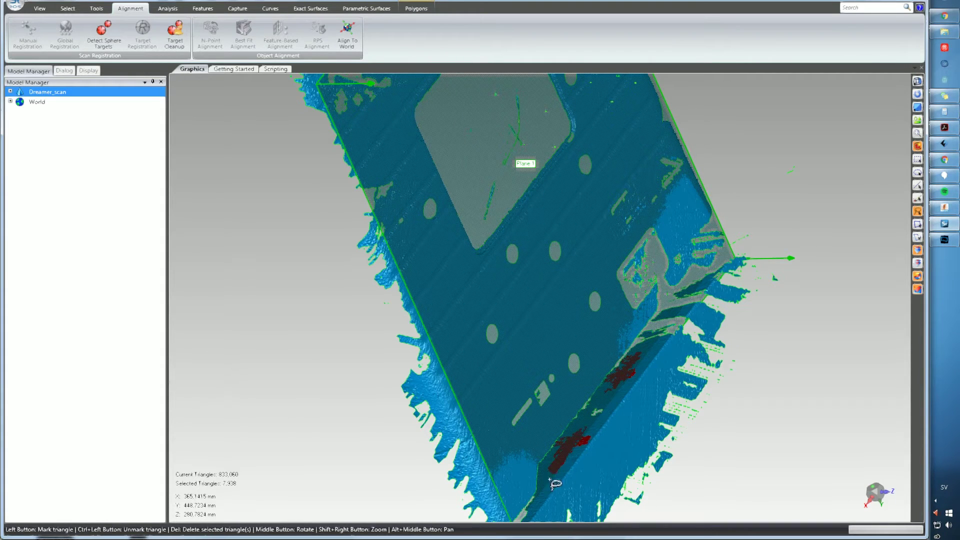
{"action": "left_click", "coordinate": [413, 8]}
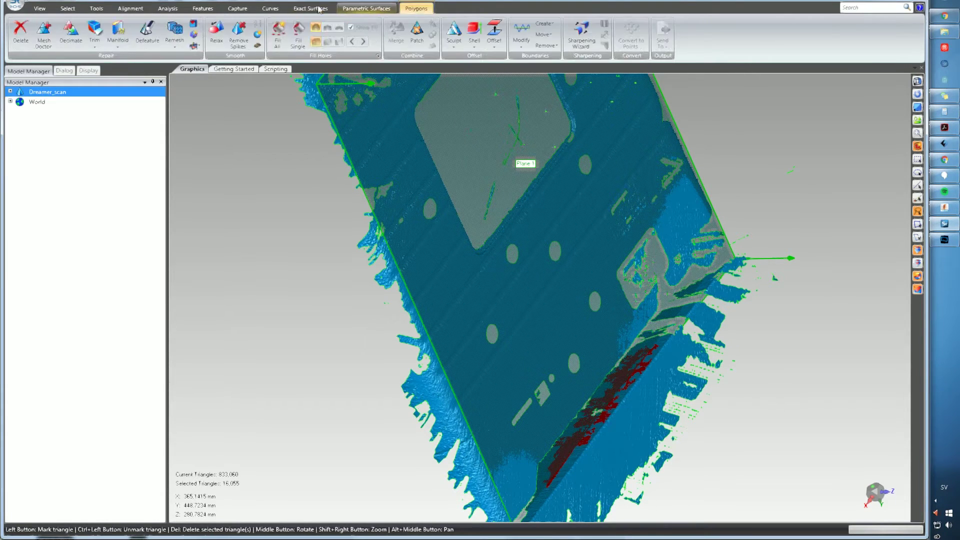
{"action": "left_click", "coordinate": [319, 8]}
{"action": "left_click", "coordinate": [204, 8]}
{"action": "left_click", "coordinate": [307, 43]}
{"action": "left_click", "coordinate": [317, 59]}
{"action": "left_click", "coordinate": [51, 179]}
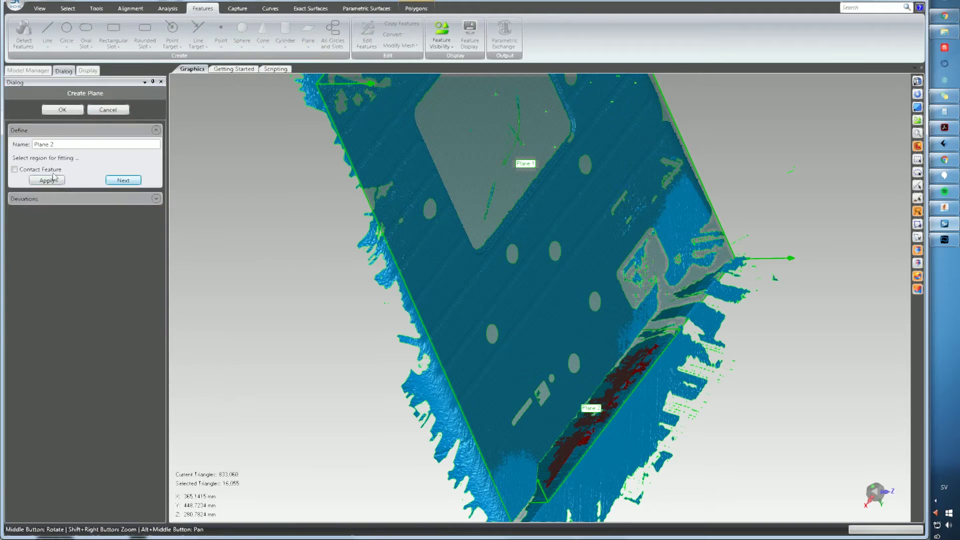
{"action": "left_click", "coordinate": [63, 109]}
- Set up an Align To World alignment pairing the XZ Plane with Plane 2 and the YZ Plane with Plane 1
{"action": "left_click", "coordinate": [130, 9]}
{"action": "left_click", "coordinate": [347, 35]}
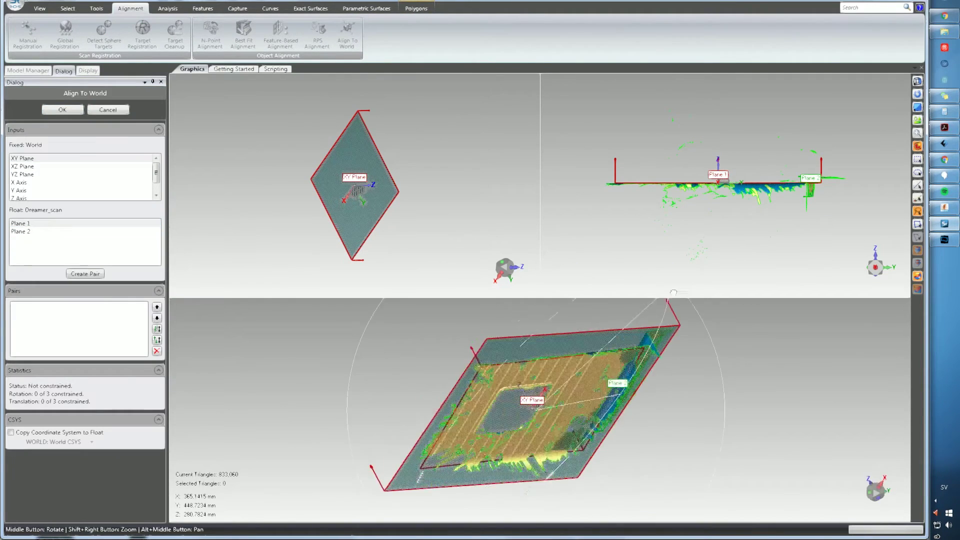
{"action": "middle_click_drag", "start_coordinate": [674, 293], "coordinate": [643, 405]}
{"action": "left_click", "coordinate": [21, 232]}
{"action": "left_click", "coordinate": [27, 166]}
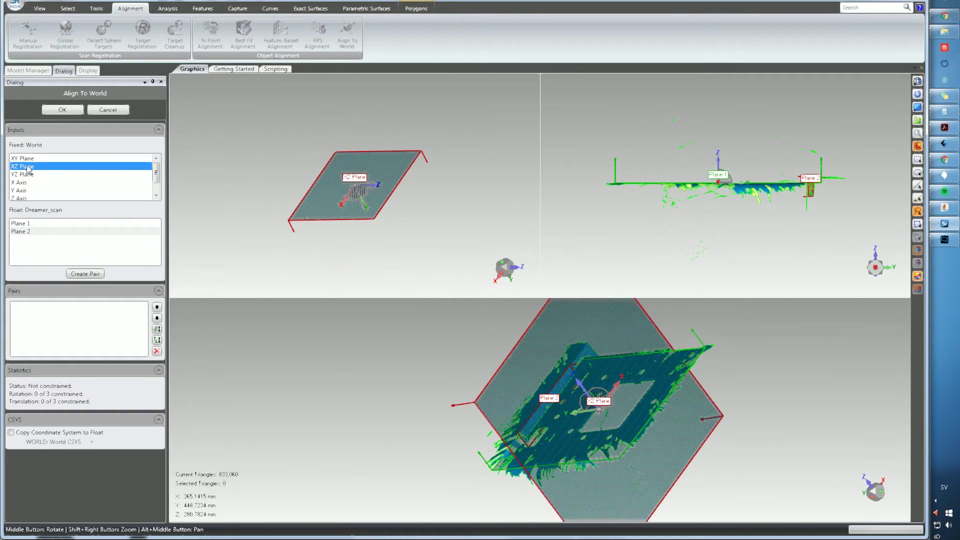
{"action": "left_click", "coordinate": [85, 273]}
{"action": "left_click", "coordinate": [22, 174]}
{"action": "left_click", "coordinate": [21, 223]}
{"action": "left_click", "coordinate": [85, 273]}
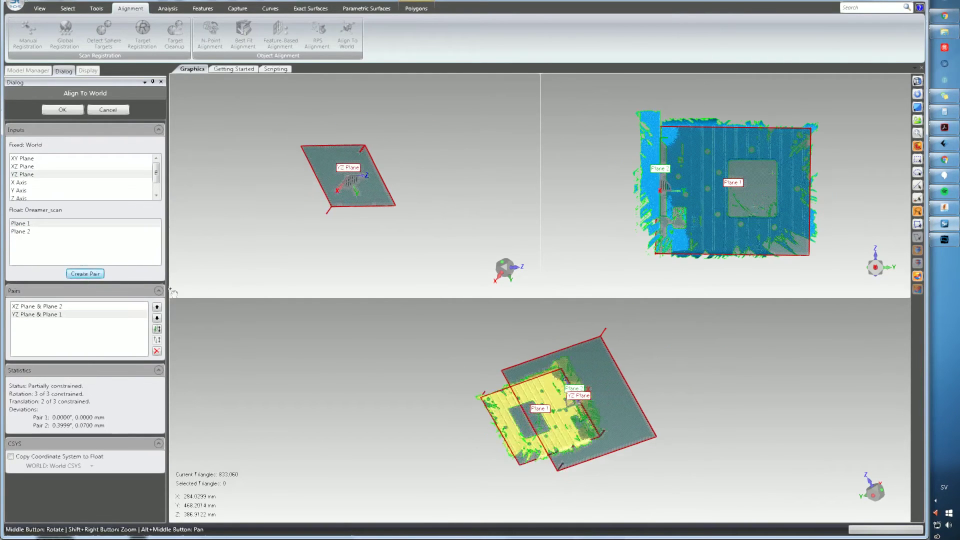
- Flip the direction of both plane pairs so the panel is oriented correctly, and accept the alignment
{"action": "middle_click_drag", "start_coordinate": [493, 390], "coordinate": [550, 395]}
{"action": "left_click", "coordinate": [874, 494]}
{"action": "left_click", "coordinate": [864, 493]}
{"action": "left_click", "coordinate": [865, 494]}
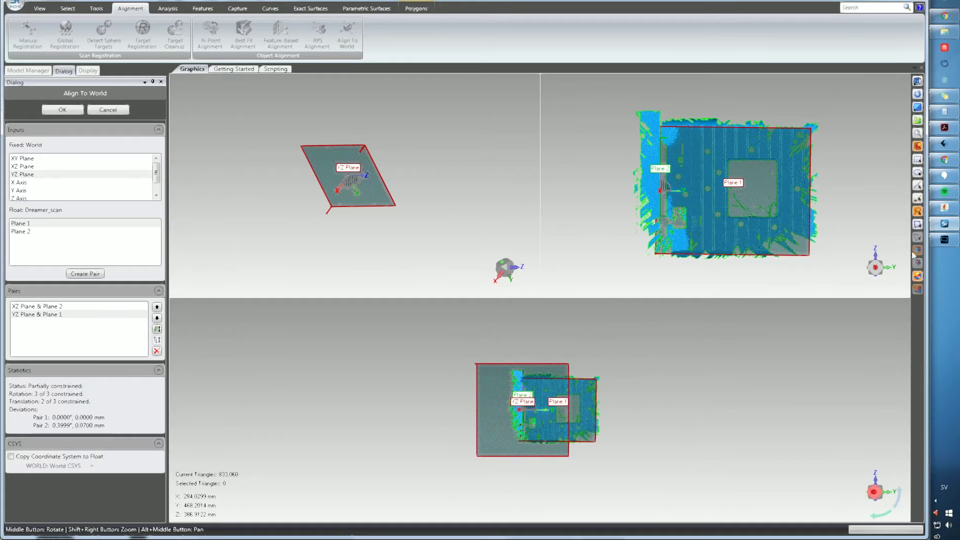
{"action": "left_click", "coordinate": [899, 495]}
{"action": "scroll", "coordinate": [548, 406], "scroll_direction": "up", "scroll_amount": 4}
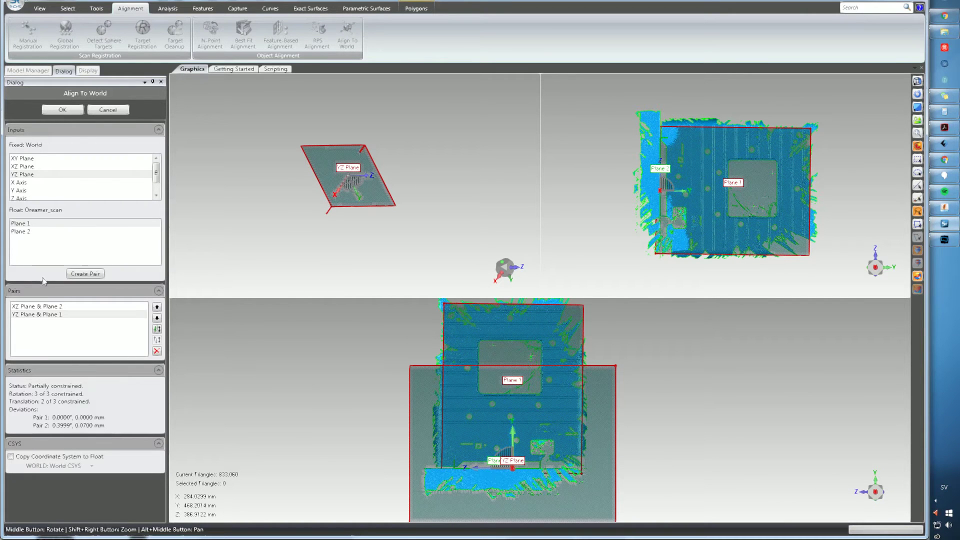
{"action": "left_click", "coordinate": [159, 330]}
{"action": "left_click", "coordinate": [85, 308]}
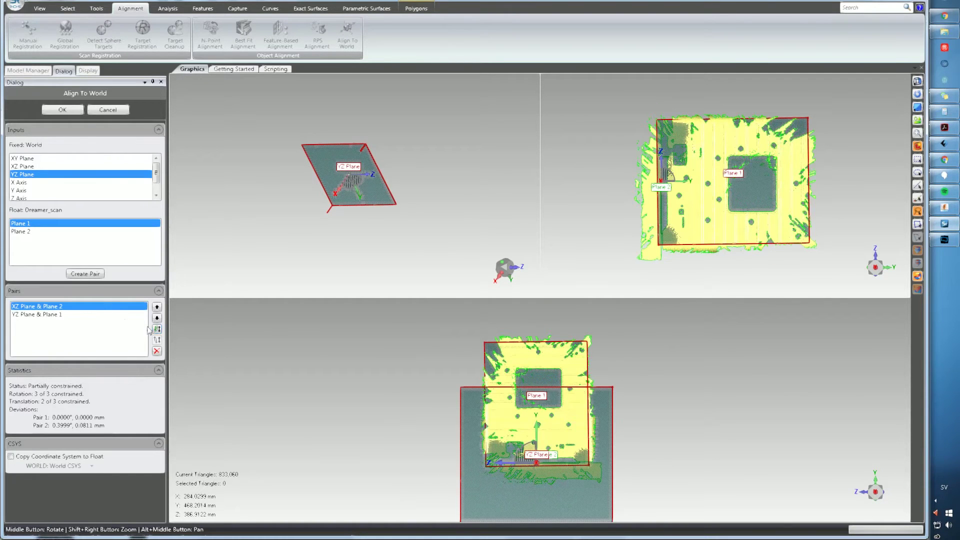
{"action": "left_click", "coordinate": [157, 330]}
{"action": "middle_click_drag", "start_coordinate": [598, 400], "coordinate": [715, 403]}
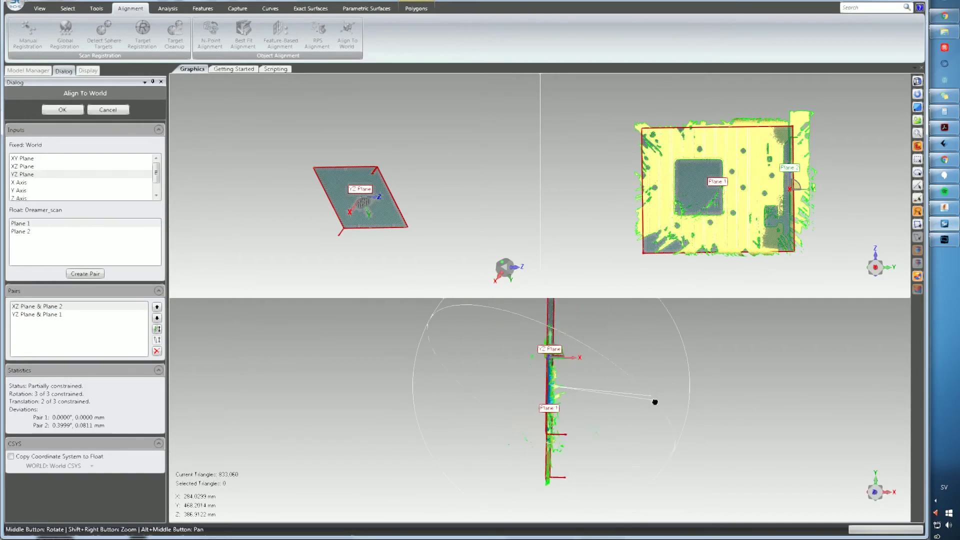
{"action": "middle_click_drag", "start_coordinate": [654, 401], "coordinate": [733, 403]}
{"action": "left_click", "coordinate": [63, 109]}
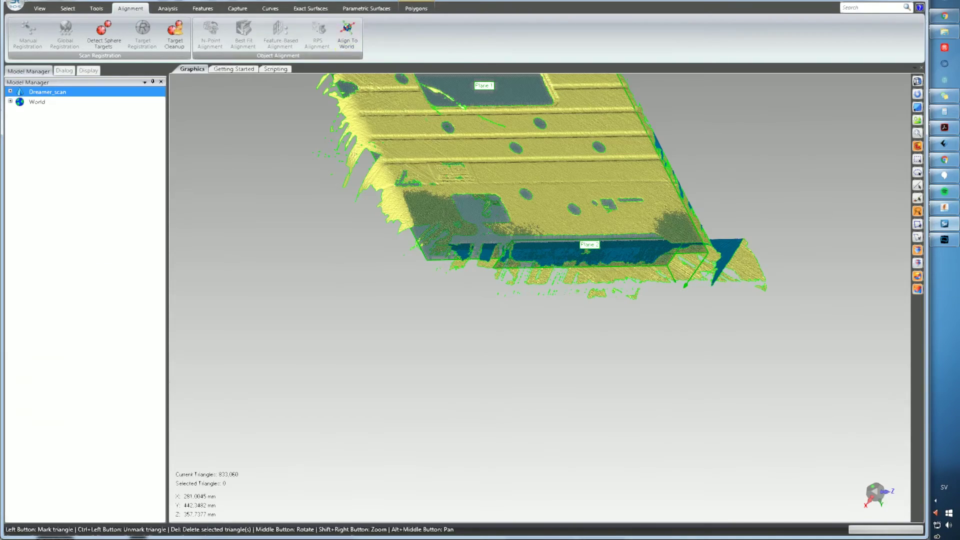
{"action": "left_click", "coordinate": [875, 493]}
{"action": "middle_click_drag", "start_coordinate": [551, 274], "coordinate": [624, 280]}
{"action": "scroll", "coordinate": [624, 280], "scroll_direction": "up", "scroll_amount": 6}
{"action": "middle_click_drag", "start_coordinate": [661, 310], "coordinate": [609, 341]}
{"action": "scroll", "coordinate": [609, 340], "scroll_direction": "down", "scroll_amount": 5}
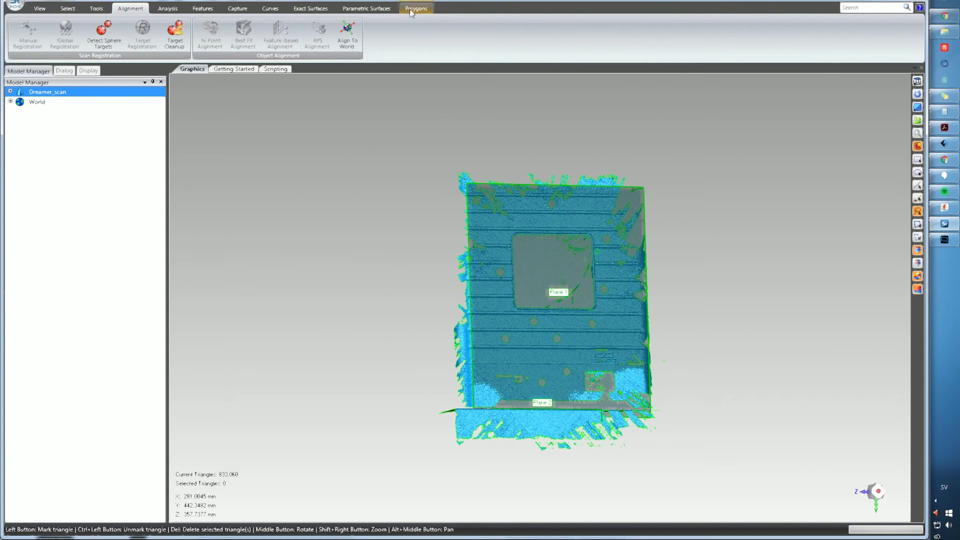
{"action": "left_click", "coordinate": [100, 9]}
{"action": "left_click", "coordinate": [252, 45]}
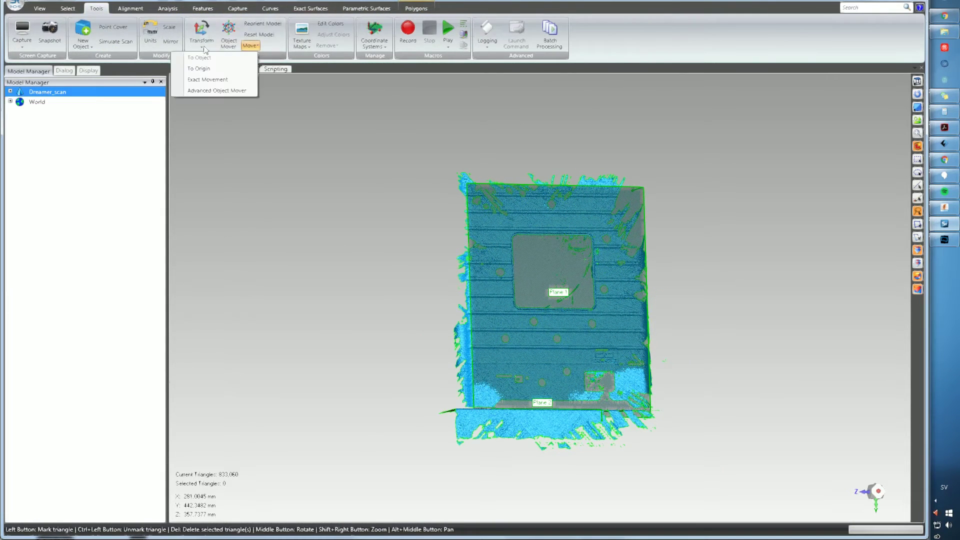
{"action": "left_click", "coordinate": [202, 9]}
{"action": "left_click", "coordinate": [169, 9]}
{"action": "left_click", "coordinate": [242, 10]}
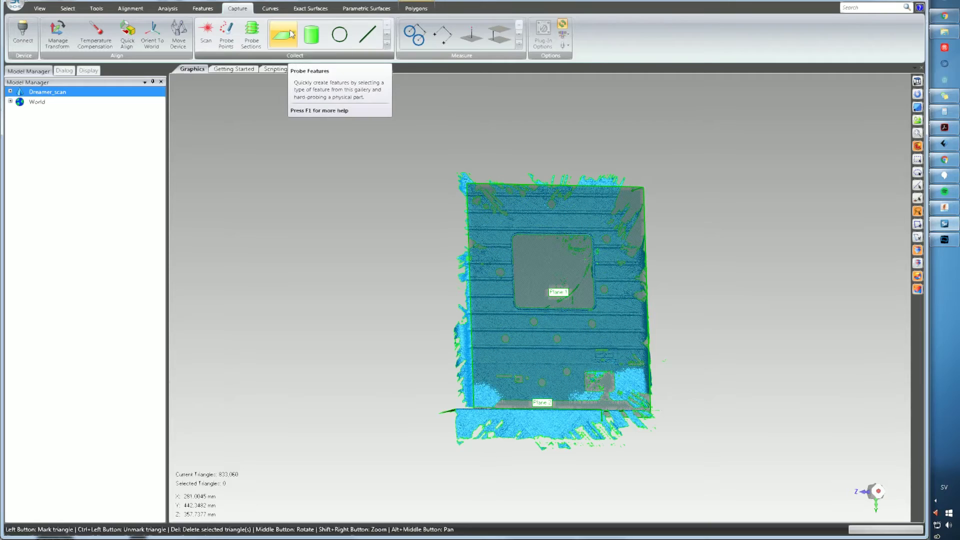
{"action": "left_click", "coordinate": [270, 8]}
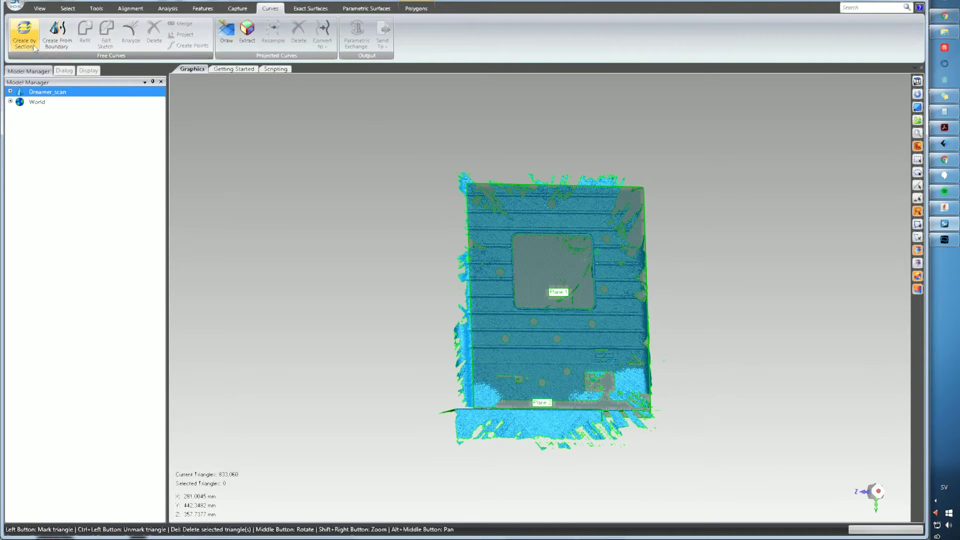
- Create a planar section curve through the scan on the XY-Plane using spline curves with distance fitting
{"action": "left_click", "coordinate": [23, 33]}
{"action": "middle_click_drag", "start_coordinate": [640, 295], "coordinate": [626, 313]}
{"action": "scroll", "coordinate": [671, 328], "scroll_direction": "up", "scroll_amount": 3}
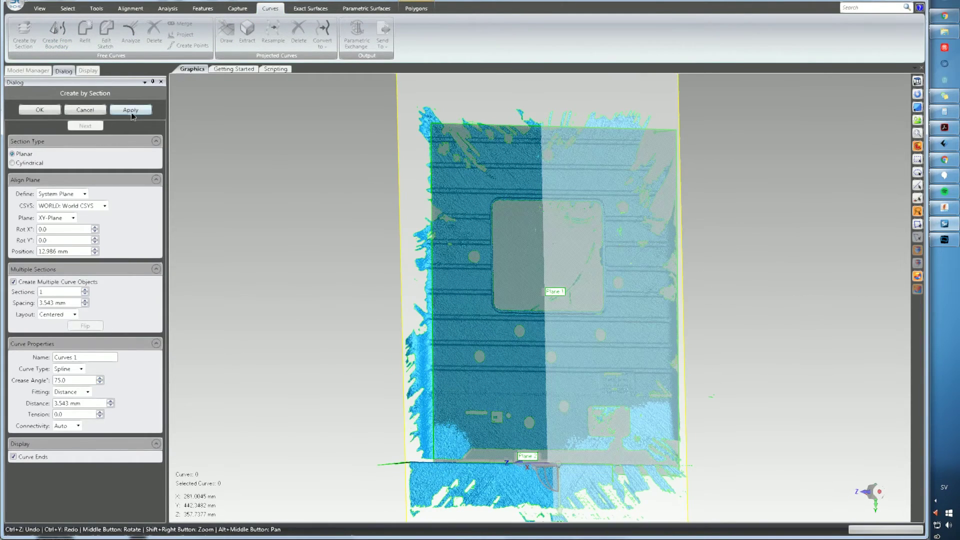
{"action": "left_click", "coordinate": [131, 113]}
{"action": "left_click", "coordinate": [47, 115]}
- Hide the scan mesh and inspect the section curve on its own up close
{"action": "right_click", "coordinate": [48, 93]}
{"action": "left_click", "coordinate": [70, 113]}
{"action": "middle_click_drag", "start_coordinate": [563, 212], "coordinate": [620, 213]}
{"action": "middle_click_drag", "start_coordinate": [554, 426], "coordinate": [541, 311]}
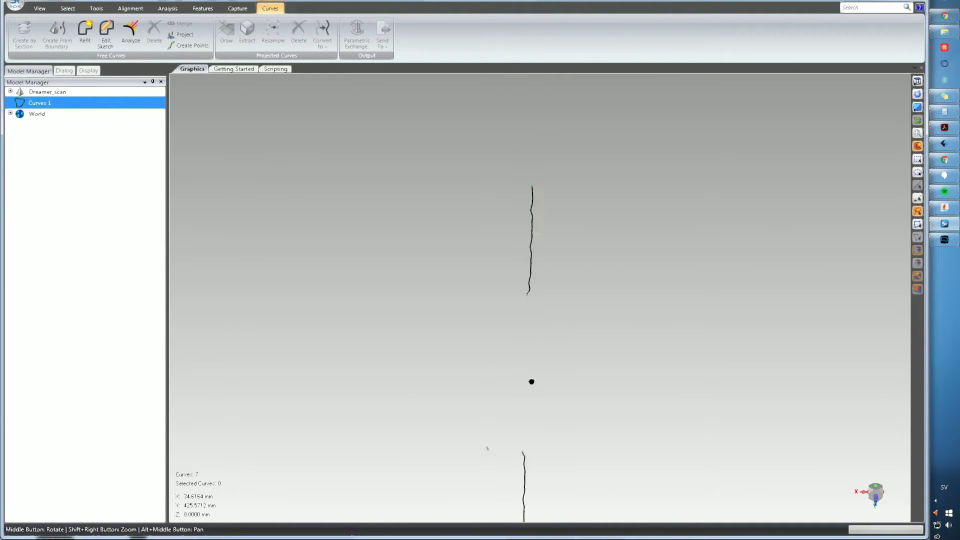
{"action": "middle_click_drag", "start_coordinate": [532, 381], "coordinate": [532, 431], "text": "alt"}
{"action": "scroll", "coordinate": [554, 303], "scroll_direction": "up", "scroll_amount": 5}
- Show the scan mesh again and delete the section curve
{"action": "left_click", "coordinate": [46, 92]}
{"action": "right_click", "coordinate": [42, 102]}
{"action": "left_click", "coordinate": [62, 142]}
{"action": "left_click", "coordinate": [443, 277]}
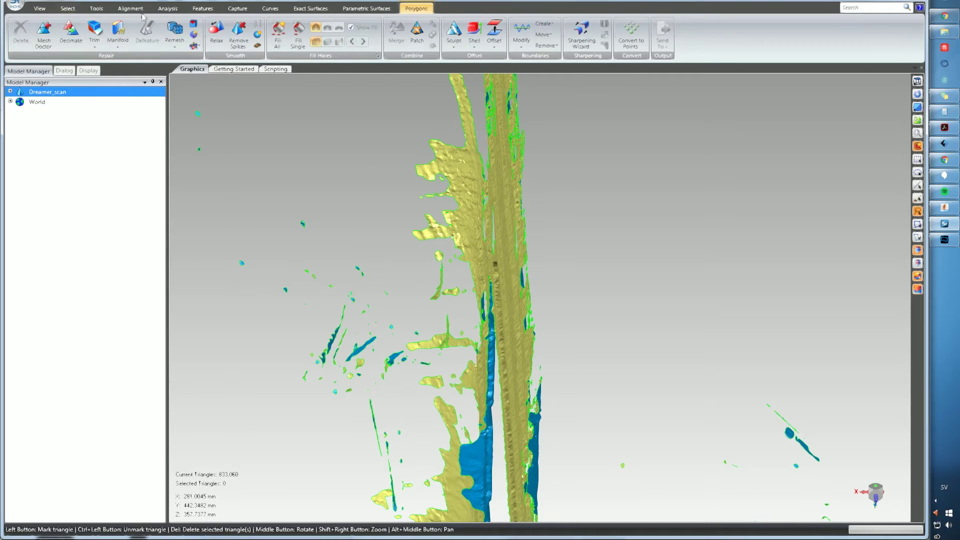
- Create a new planar section curve through the scan on the XY-Plane, adjusting its curve fitting
{"action": "left_click", "coordinate": [270, 8]}
{"action": "left_click", "coordinate": [57, 34]}
{"action": "left_click", "coordinate": [85, 110]}
{"action": "left_click", "coordinate": [25, 34]}
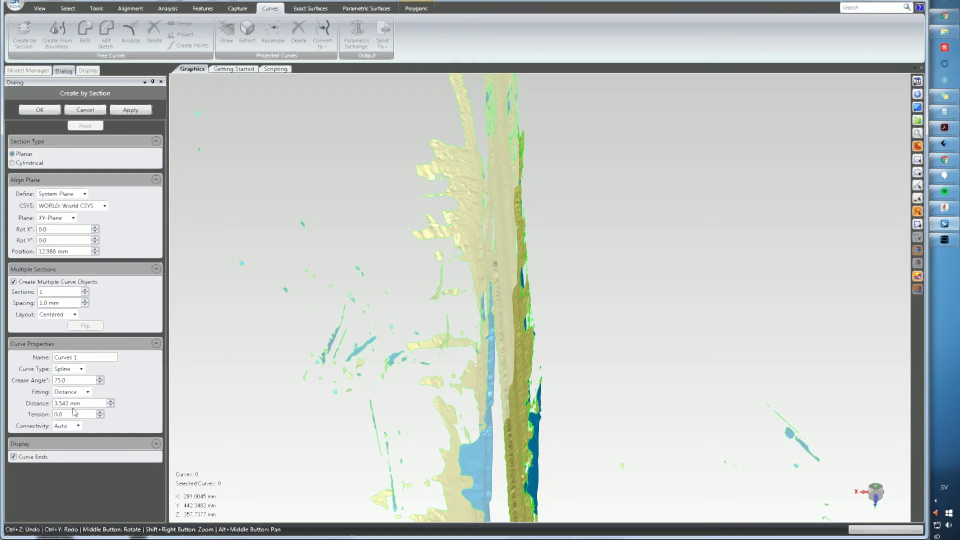
{"action": "left_click", "coordinate": [71, 391]}
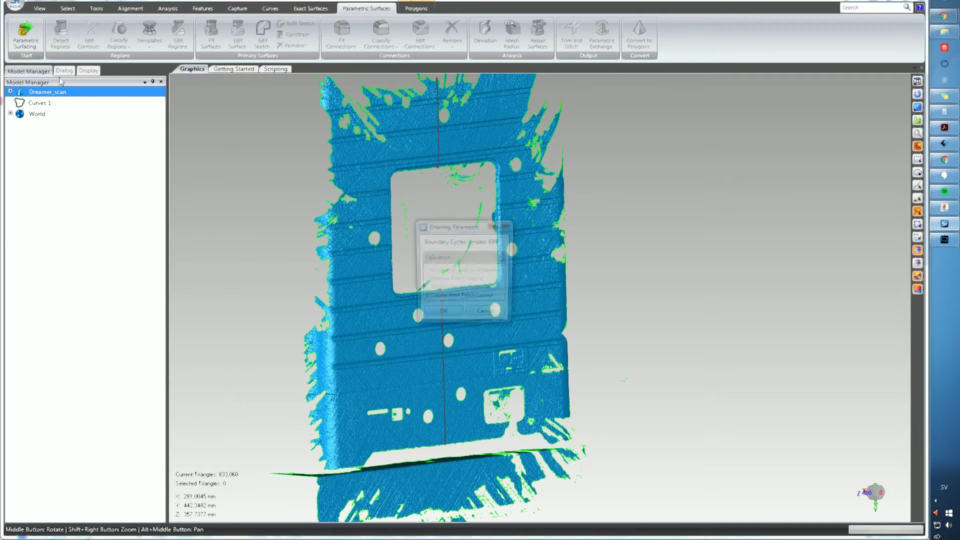
- Enter the parametric surfacing phase with the scan despite its mesh irregularities and convert it back to polygons
{"action": "left_click", "coordinate": [444, 310]}
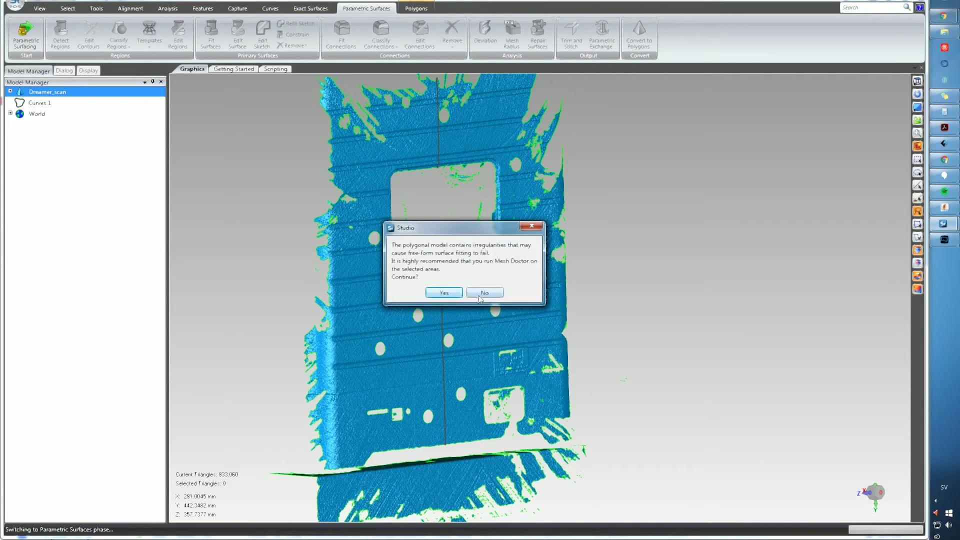
{"action": "left_click", "coordinate": [480, 294]}
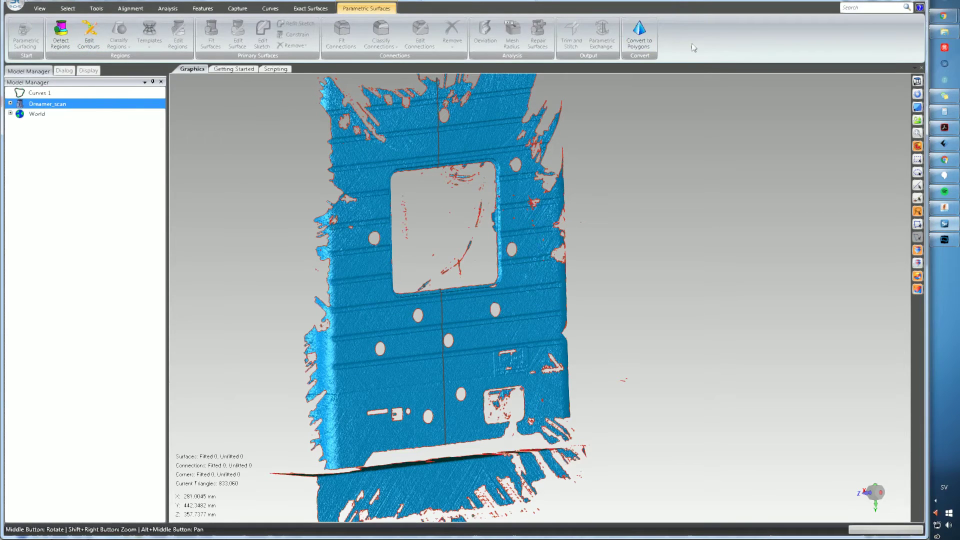
{"action": "left_click", "coordinate": [640, 36]}
{"action": "left_click", "coordinate": [442, 304]}
{"action": "left_click", "coordinate": [40, 8]}
- Repair the scan mesh with Mesh Doctor, covering creased edges, spikes, small components and small holes
{"action": "left_click", "coordinate": [416, 8]}
{"action": "left_click", "coordinate": [44, 35]}
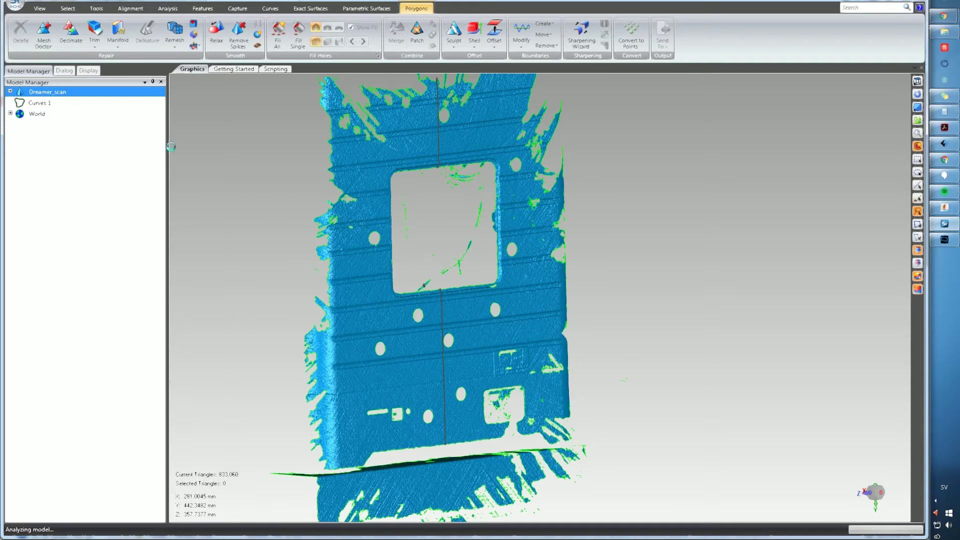
{"action": "left_click", "coordinate": [118, 111]}
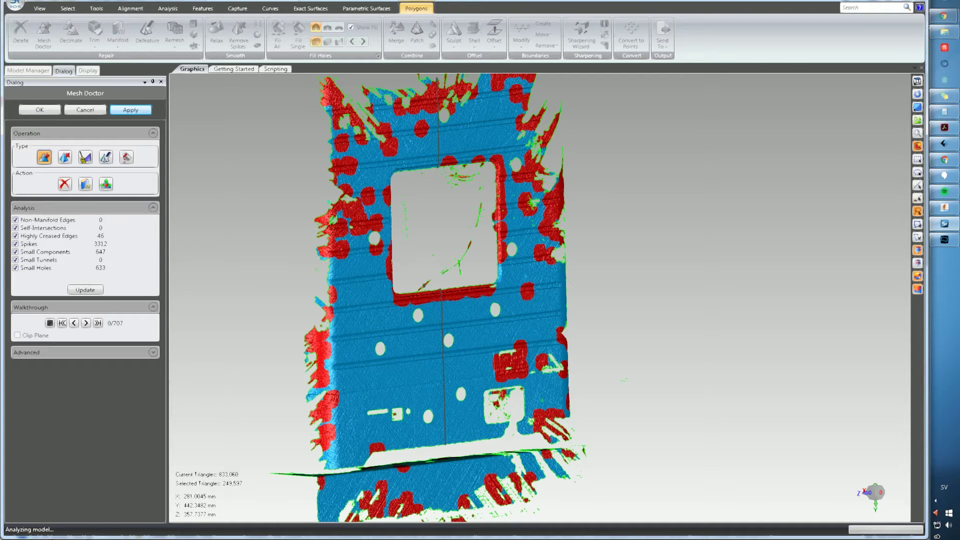
{"action": "left_click", "coordinate": [46, 111]}
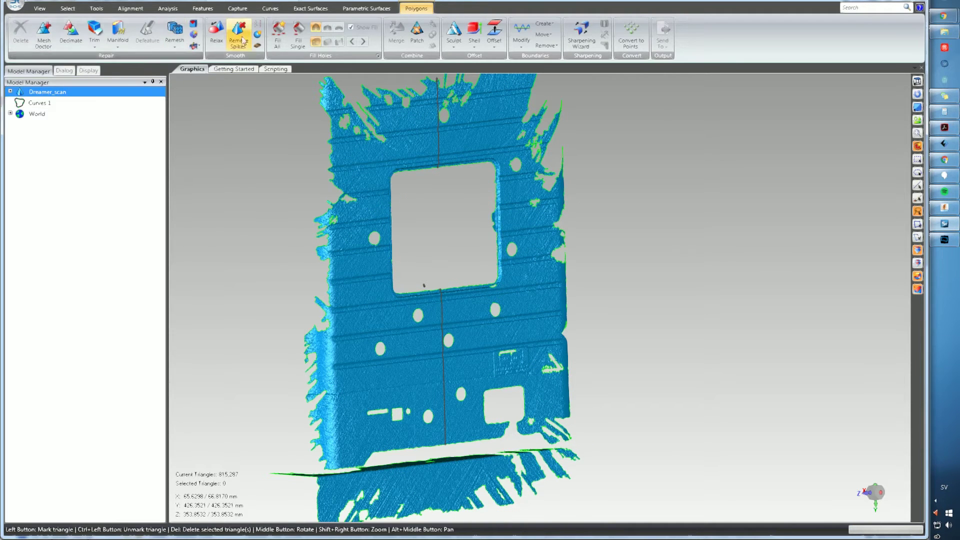
- Reduce the noise of the scan mesh with the aggressive prismatic shapes option and 1 iteration
{"action": "left_click", "coordinate": [258, 24]}
{"action": "left_click", "coordinate": [48, 110]}
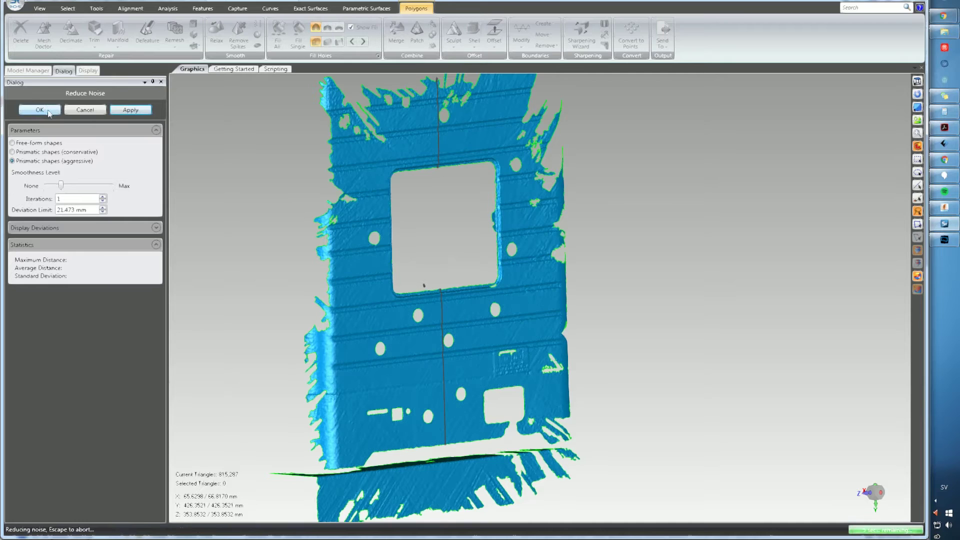
- Fill the small round holes across the scanned panel with single-hole filling, leaving the large window open
{"action": "left_click", "coordinate": [298, 35]}
{"action": "left_click", "coordinate": [461, 394]}
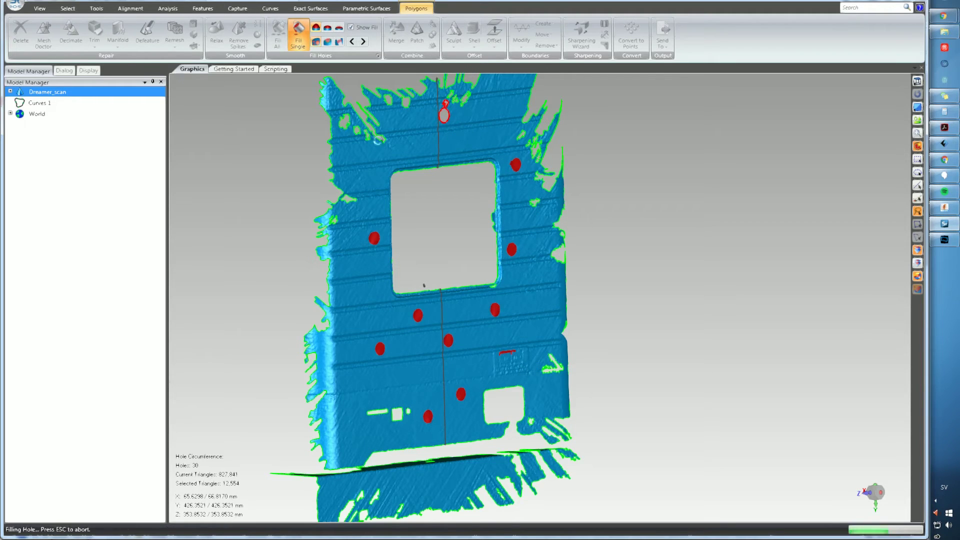
{"action": "key", "text": "Escape"}
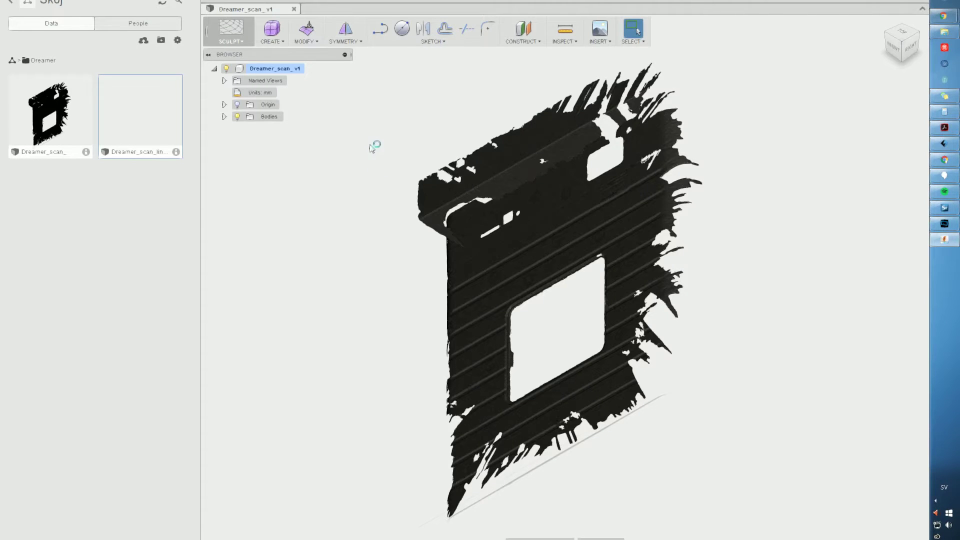
- Switch to Fusion 360, view the scan design from the left and inspect the contents of the inserted Dreamer_scan_lines component with the mesh bodies hidden
{"action": "middle_click_drag", "start_coordinate": [388, 174], "coordinate": [525, 184], "text": "shift"}
{"action": "left_click", "coordinate": [901, 44]}
{"action": "left_click", "coordinate": [869, 283]}
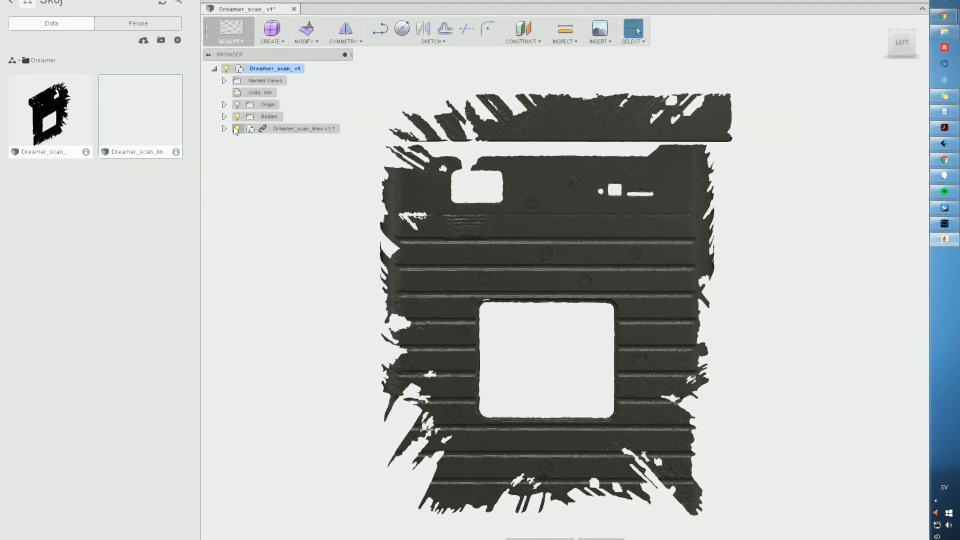
{"action": "left_click", "coordinate": [237, 117]}
{"action": "left_click", "coordinate": [224, 129]}
{"action": "left_click", "coordinate": [233, 153]}
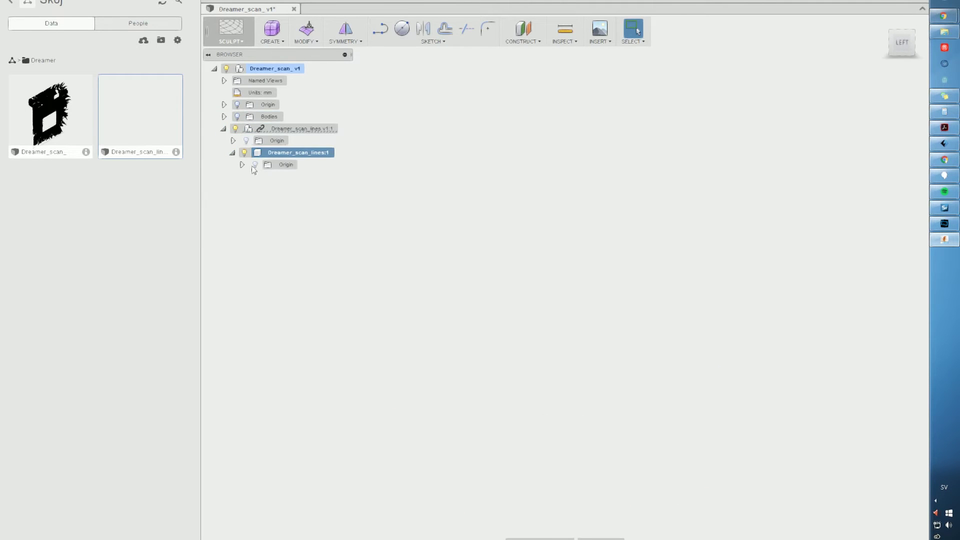
- Delete the inserted Dreamer_scan_lines component from the design and its file from the Dreamer folder
{"action": "right_click", "coordinate": [283, 131]}
{"action": "left_click", "coordinate": [313, 276]}
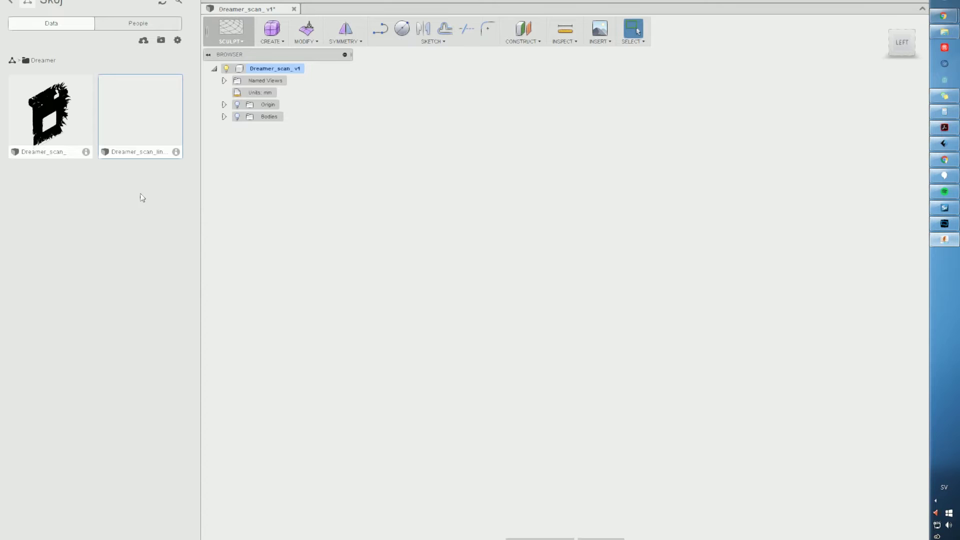
{"action": "left_click", "coordinate": [503, 293]}
- Switch to the Model workspace and create a sketch on the XY origin plane that cuts through the scan
{"action": "left_click", "coordinate": [240, 33]}
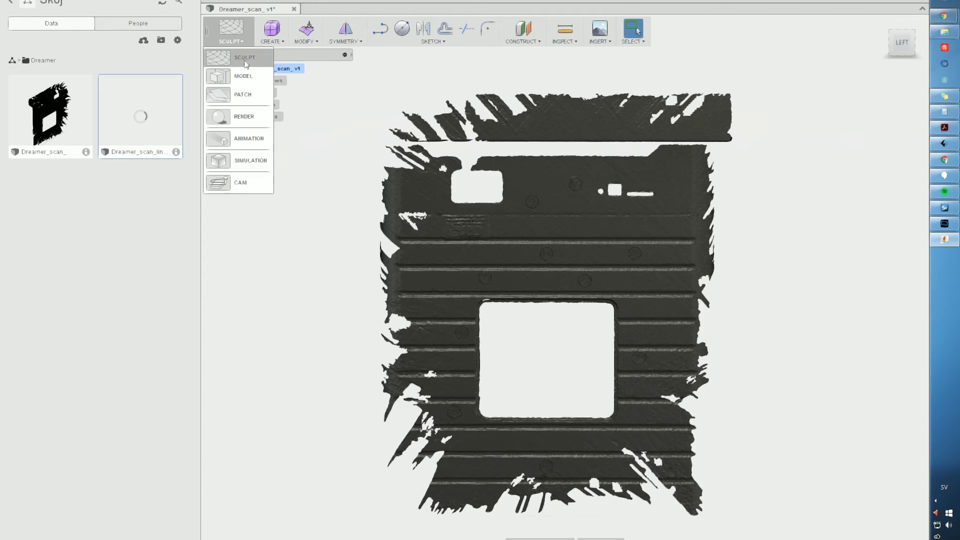
{"action": "scroll", "coordinate": [614, 431], "scroll_direction": "down", "scroll_amount": 2}
{"action": "scroll", "coordinate": [597, 428], "scroll_direction": "up", "scroll_amount": 3}
{"action": "middle_click_drag", "start_coordinate": [681, 428], "coordinate": [427, 339], "text": "shift"}
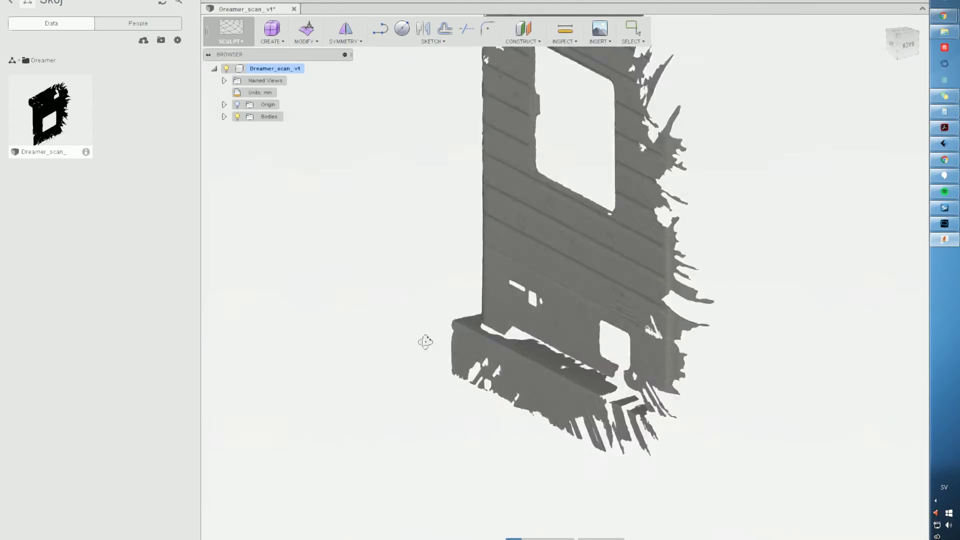
{"action": "scroll", "coordinate": [581, 259], "scroll_direction": "up", "scroll_amount": 10}
{"action": "scroll", "coordinate": [581, 259], "scroll_direction": "up", "scroll_amount": 2}
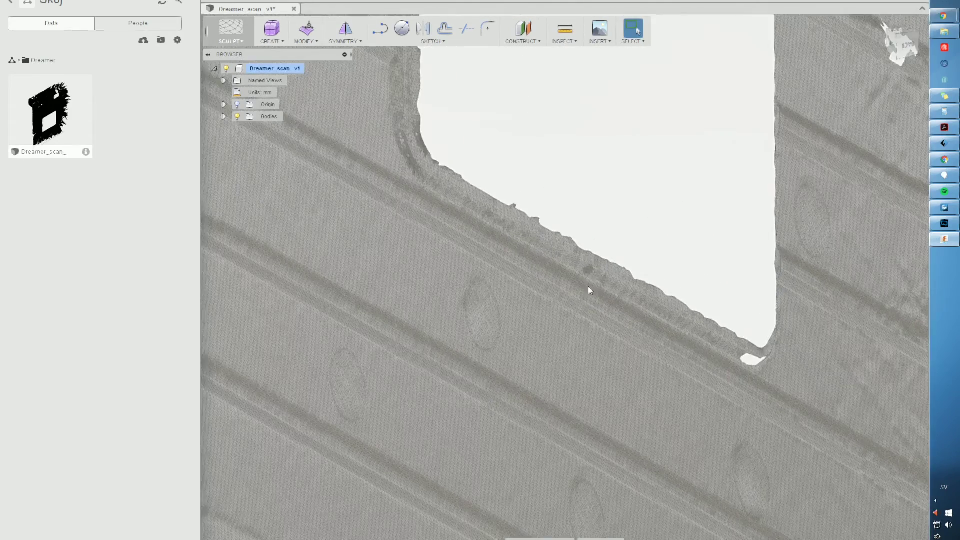
{"action": "left_click", "coordinate": [230, 34]}
{"action": "left_click", "coordinate": [245, 78]}
{"action": "left_click", "coordinate": [435, 40]}
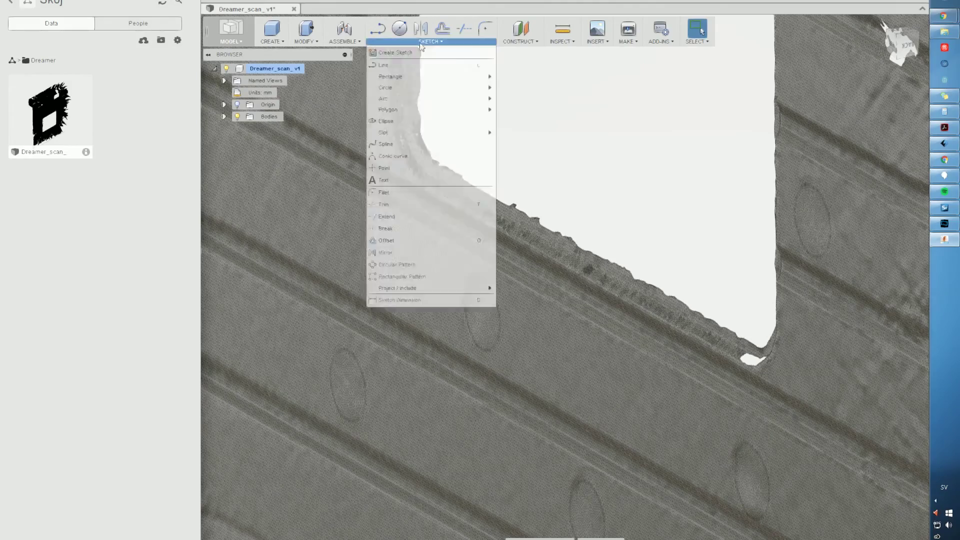
{"action": "left_click", "coordinate": [418, 54]}
{"action": "left_click", "coordinate": [906, 46]}
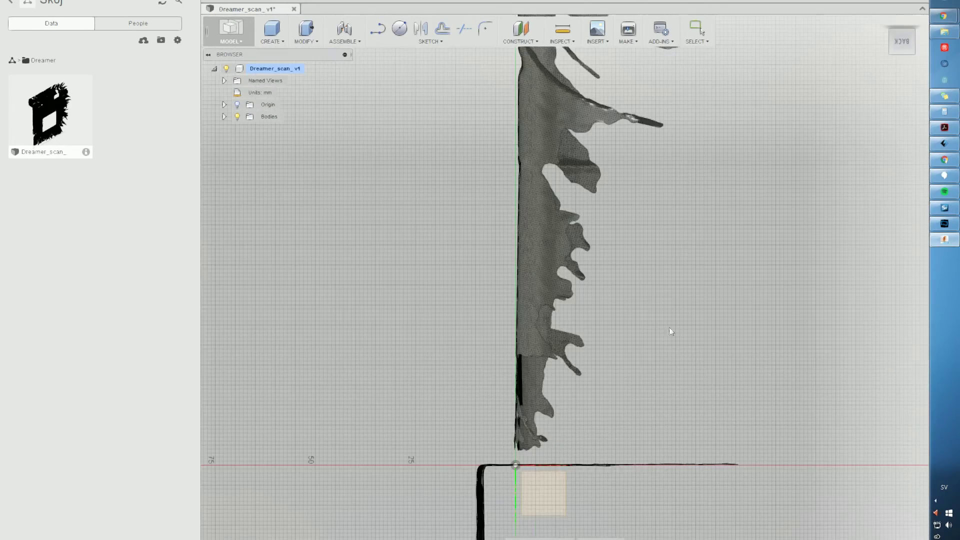
{"action": "left_click", "coordinate": [541, 496]}
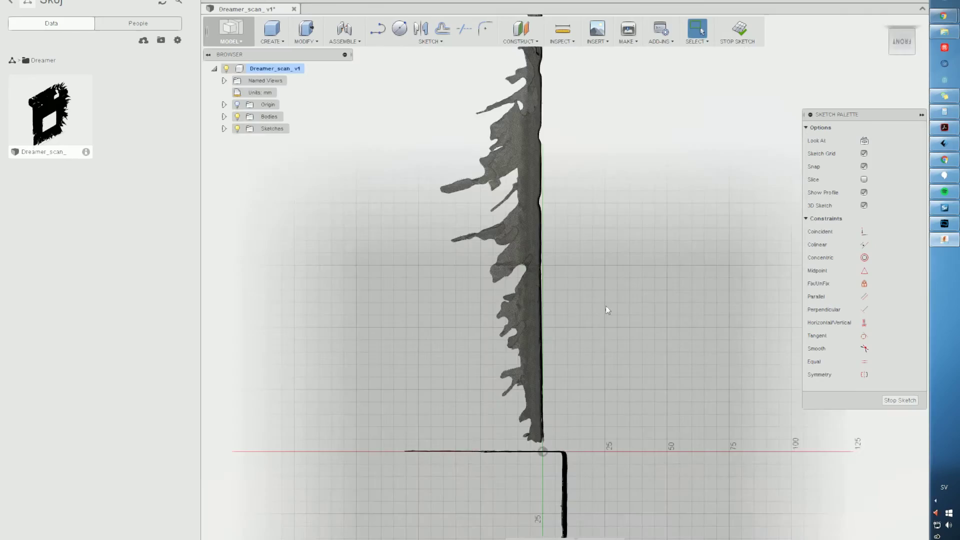
- Draw a vertical line down from the ledge below the scan's window, then a 5 mm line outward from its lower end
{"action": "scroll", "coordinate": [562, 229], "scroll_direction": "up", "scroll_amount": 5}
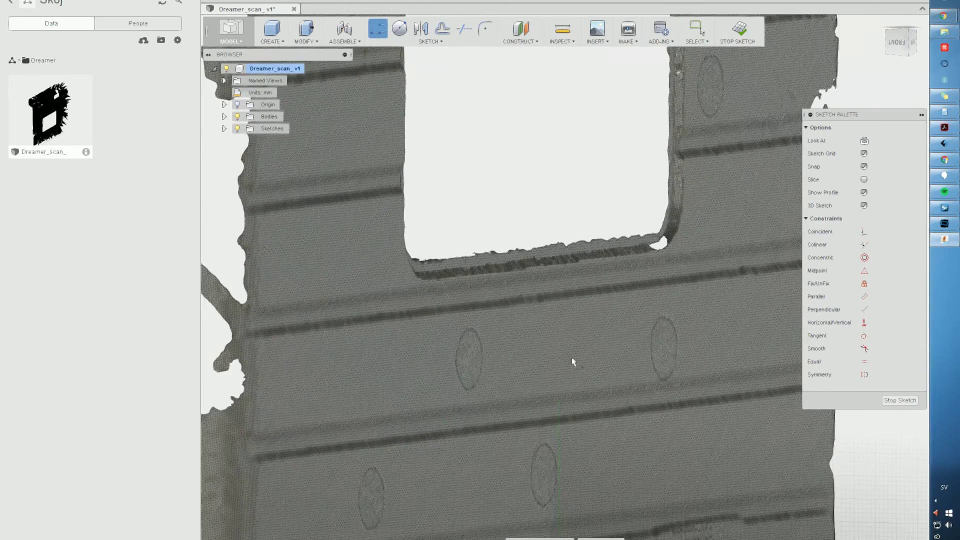
{"action": "scroll", "coordinate": [561, 295], "scroll_direction": "up", "scroll_amount": 6}
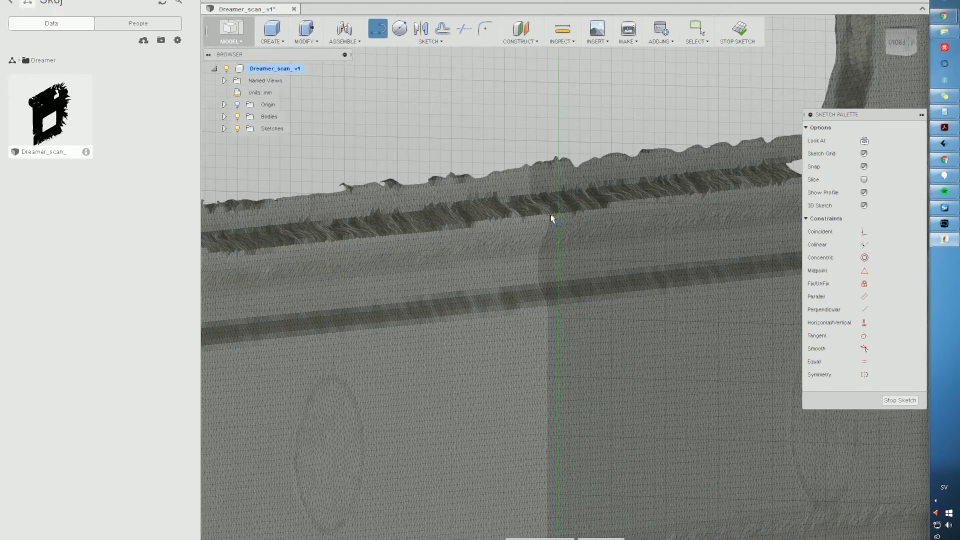
{"action": "scroll", "coordinate": [552, 218], "scroll_direction": "up", "scroll_amount": 3}
{"action": "left_click", "coordinate": [571, 208]}
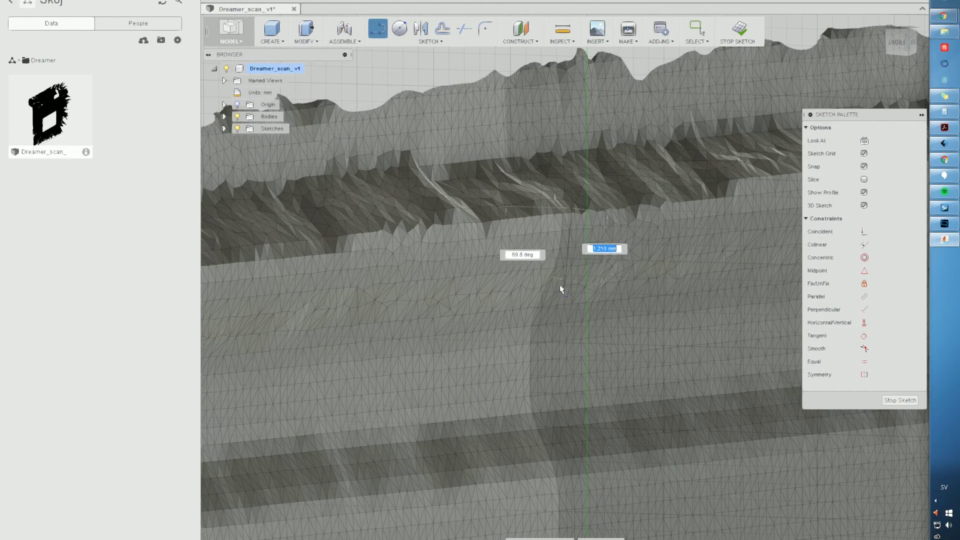
{"action": "left_click", "coordinate": [572, 477]}
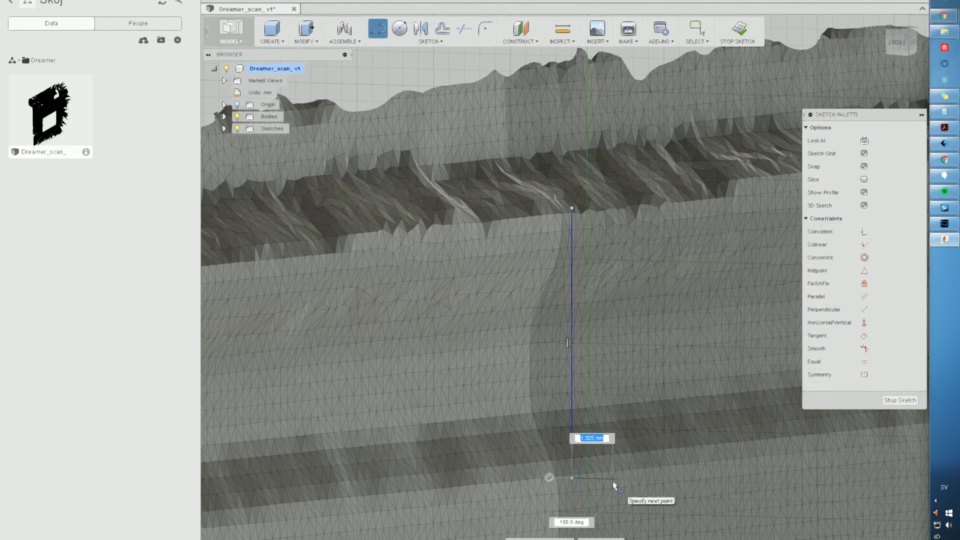
{"action": "type", "text": "5"}
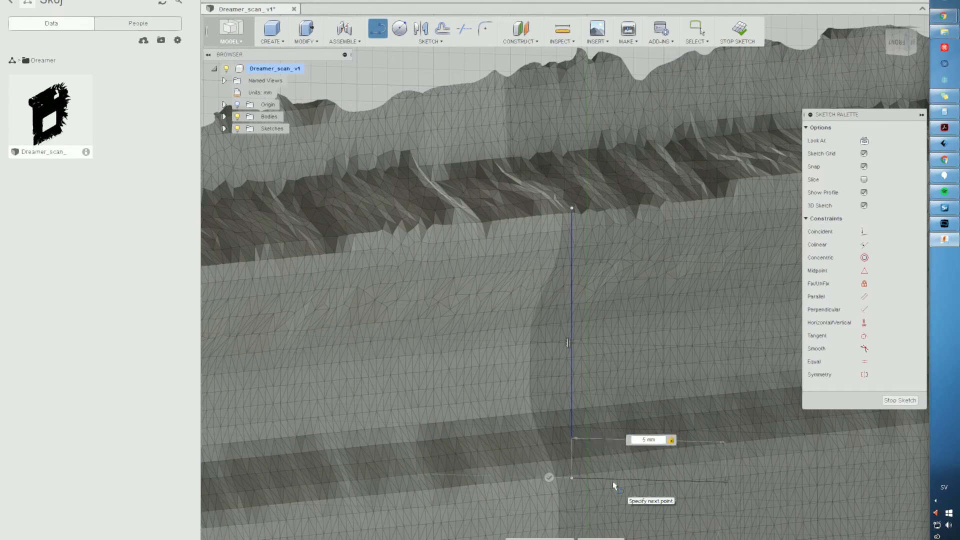
{"action": "key", "text": "Return"}
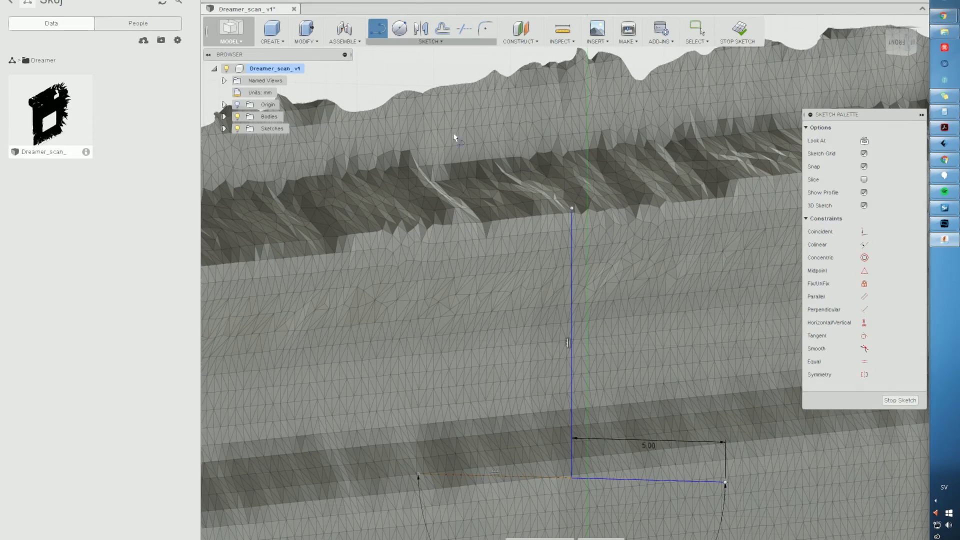
- Continue the line outline up past the mesh edge and around the window lip, closing it into a hook-shaped profile at the first vertical line
{"action": "scroll", "coordinate": [726, 165], "scroll_direction": "down", "scroll_amount": 3}
{"action": "left_click", "coordinate": [725, 78]}
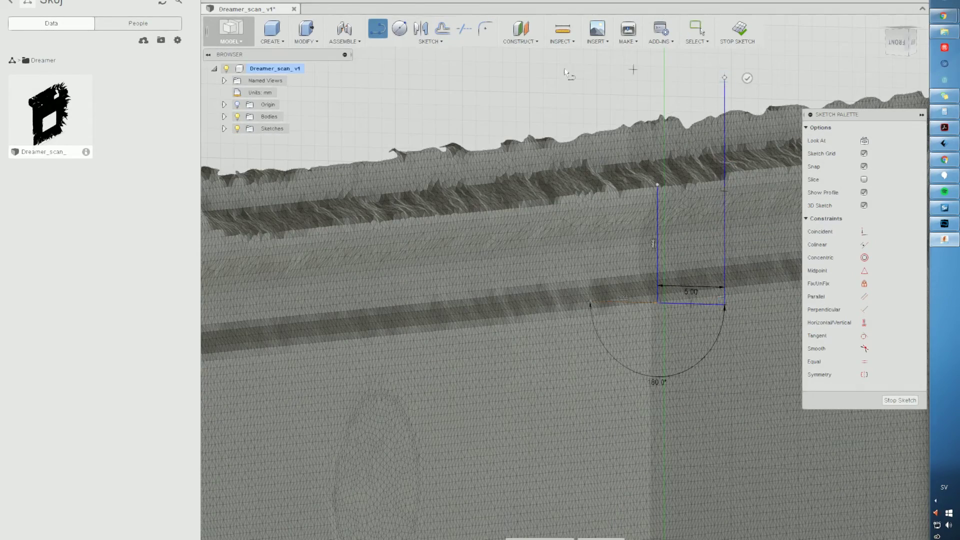
{"action": "left_click", "coordinate": [560, 64]}
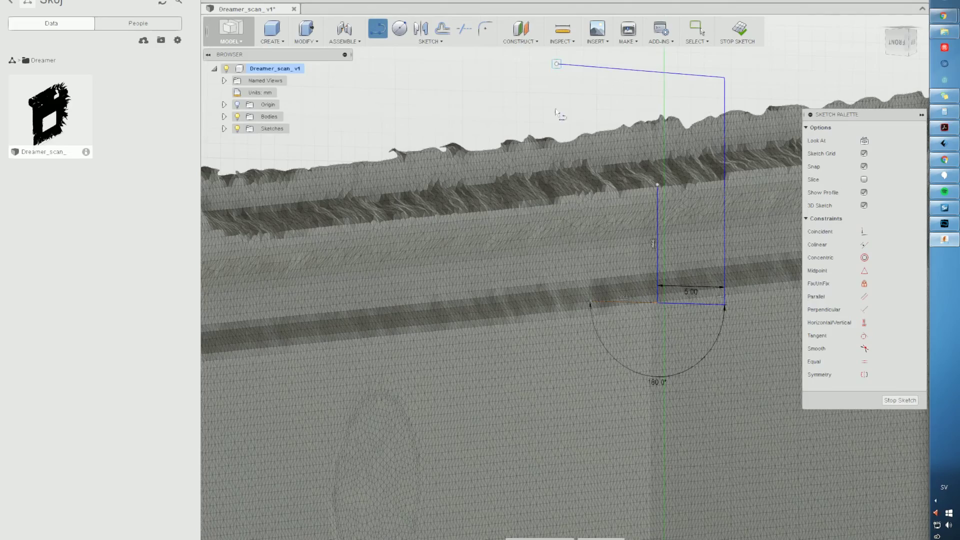
{"action": "mouse_move", "coordinate": [584, 136]}
{"action": "middle_mouse_down"}
{"action": "mouse_move", "coordinate": [634, 146]}
{"action": "mouse_move", "coordinate": [633, 176]}
{"action": "mouse_move", "coordinate": [550, 390]}
{"action": "middle_mouse_up"}
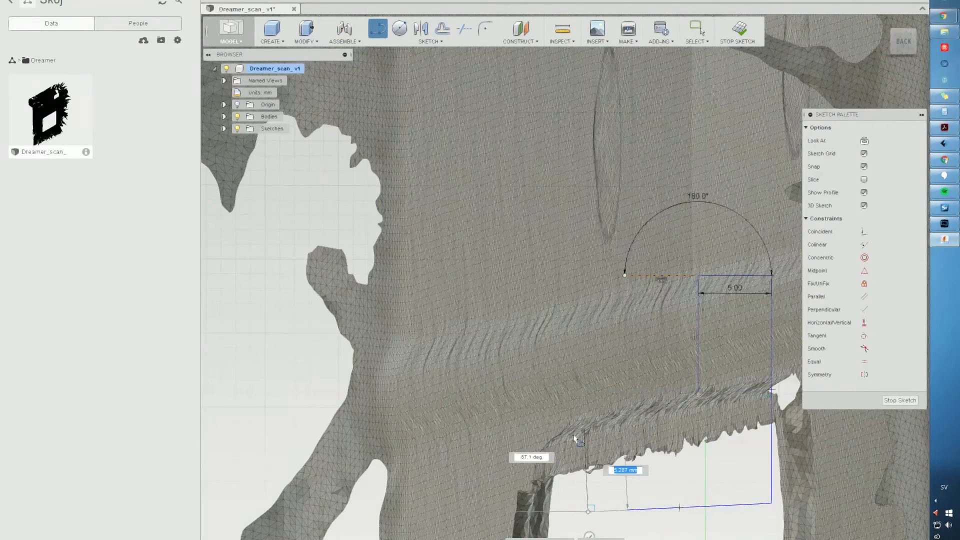
{"action": "mouse_move", "coordinate": [644, 362]}
{"action": "middle_mouse_down", "text": "shift"}
{"action": "mouse_move", "coordinate": [619, 367]}
{"action": "mouse_move", "coordinate": [581, 403]}
{"action": "mouse_move", "coordinate": [531, 216]}
{"action": "middle_mouse_up", "text": "shift"}
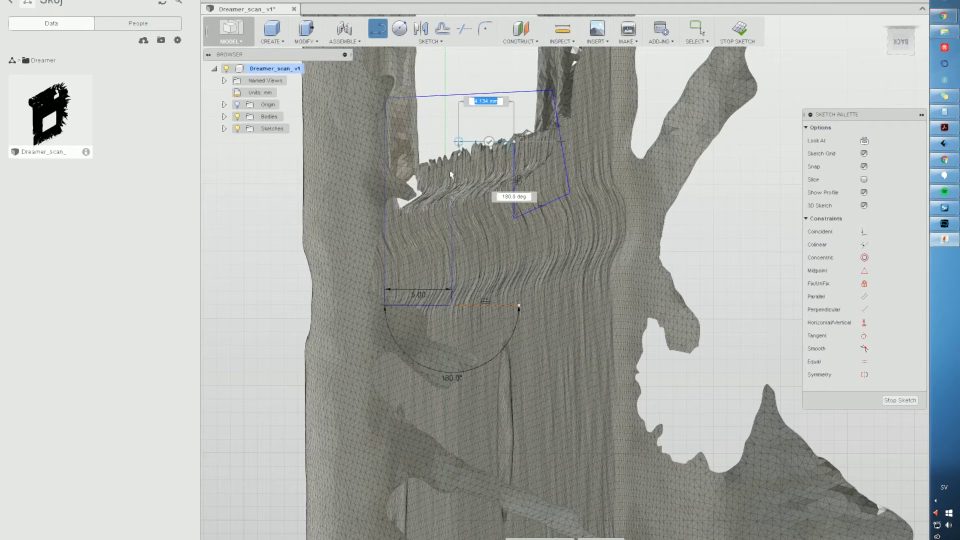
{"action": "left_click", "coordinate": [452, 141]}
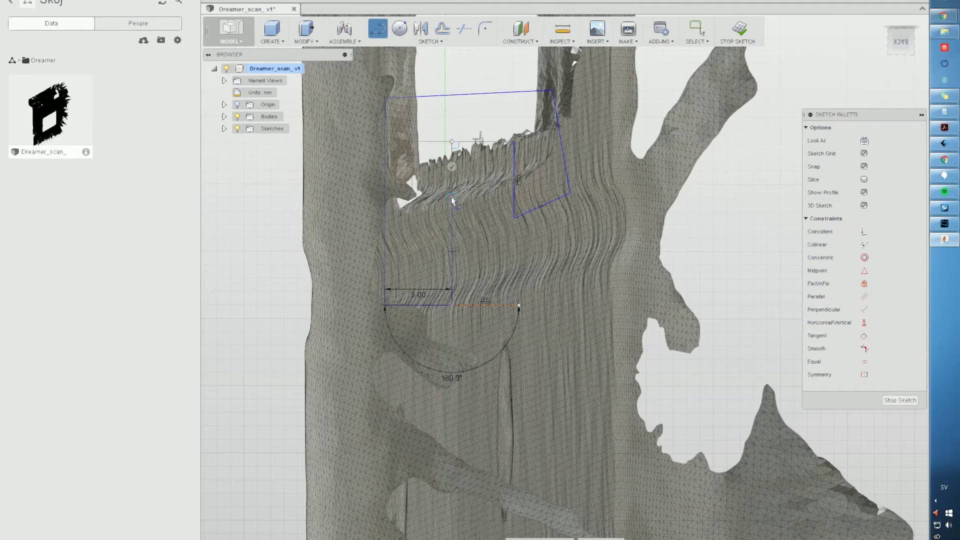
{"action": "left_click", "coordinate": [452, 199]}
{"action": "mouse_move", "coordinate": [493, 179]}
{"action": "middle_mouse_down"}
{"action": "mouse_move", "coordinate": [522, 185]}
{"action": "mouse_move", "coordinate": [508, 182]}
{"action": "mouse_move", "coordinate": [501, 223]}
{"action": "middle_mouse_up"}
{"action": "key", "text": "Escape"}
- Sketch a small trapezoidal bump against the profile's inner vertical line, following the raised rib of the scan
{"action": "scroll", "coordinate": [493, 280], "scroll_direction": "up", "scroll_amount": 2}
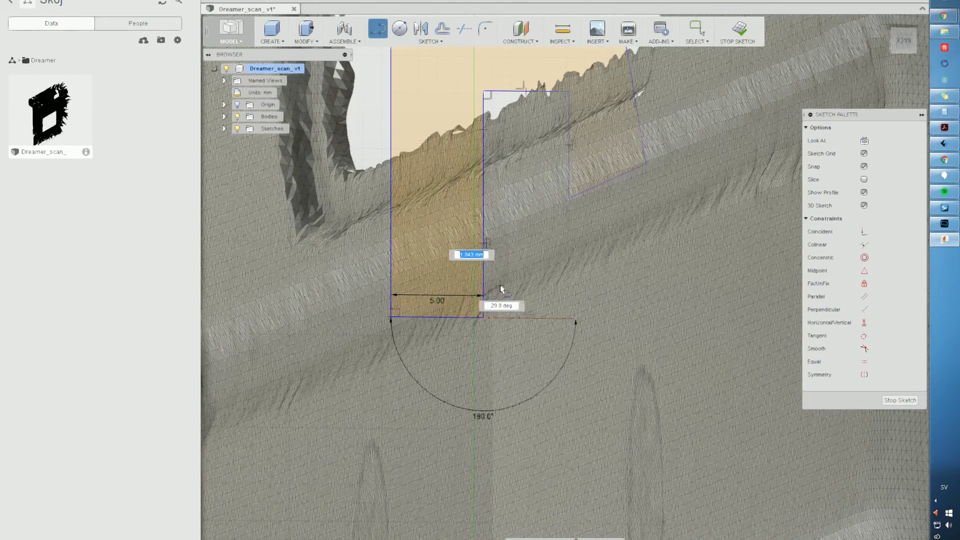
{"action": "left_click", "coordinate": [505, 224]}
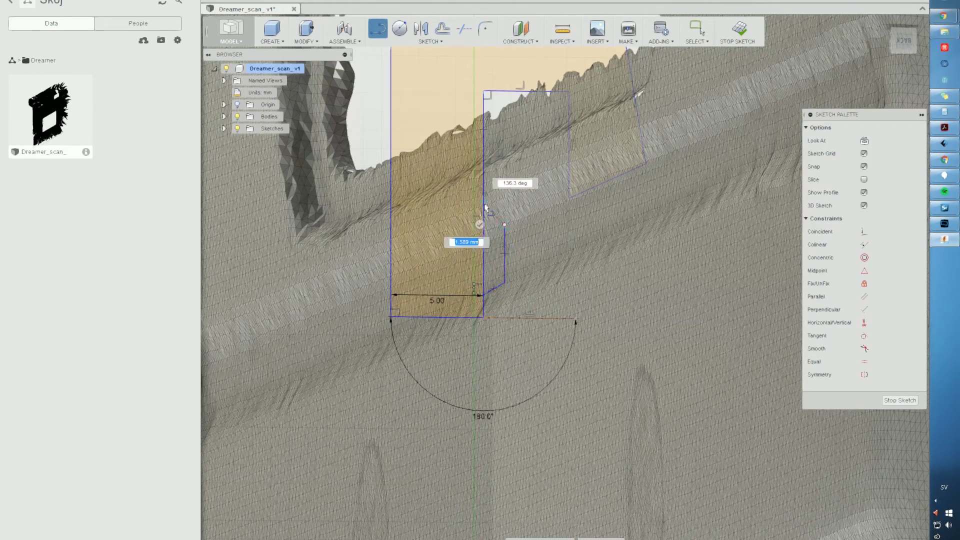
{"action": "key", "text": "Escape"}
{"action": "mouse_move", "coordinate": [518, 235]}
{"action": "middle_mouse_down", "text": "shift"}
{"action": "mouse_move", "coordinate": [493, 242]}
{"action": "mouse_move", "coordinate": [512, 244]}
{"action": "middle_mouse_up", "text": "shift"}
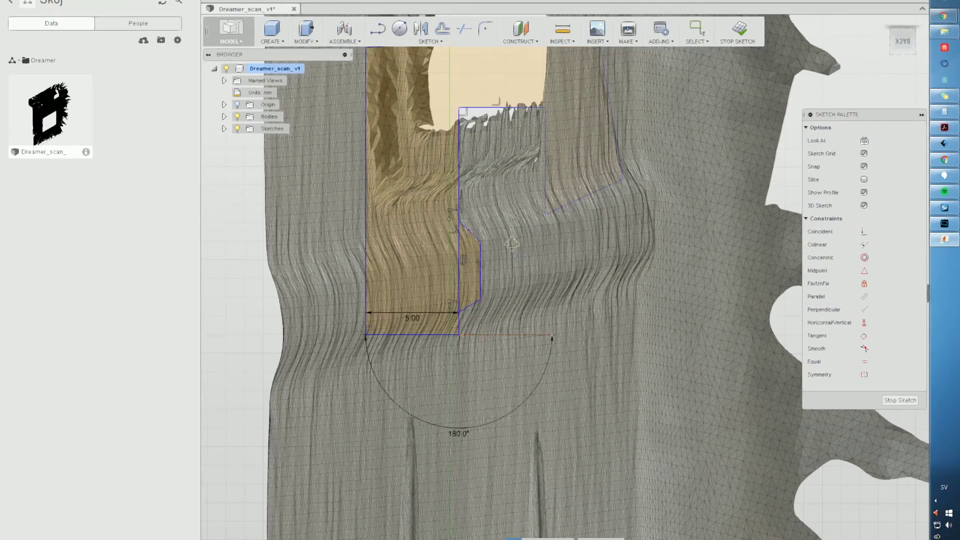
{"action": "left_click", "coordinate": [421, 29]}
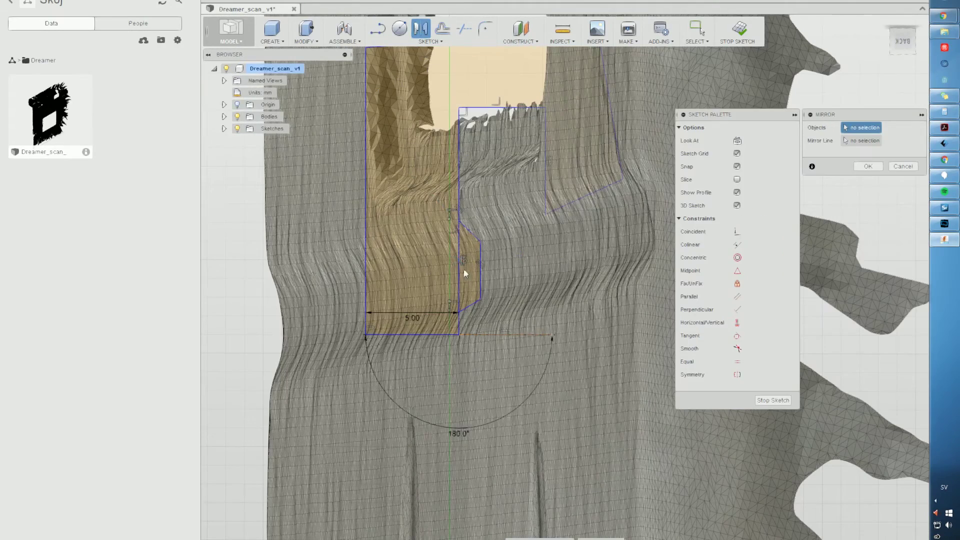
{"action": "left_click", "coordinate": [909, 166]}
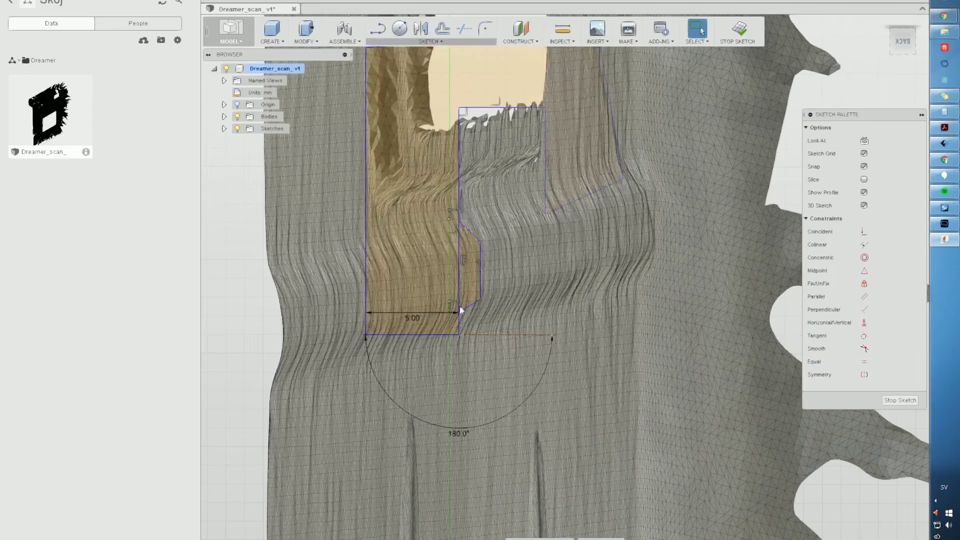
- Trim the vertical line segment between the trapezoidal bump and the hook profile to merge the two areas
{"action": "mouse_move", "coordinate": [471, 278]}
{"action": "middle_mouse_down", "text": "shift"}
{"action": "mouse_move", "coordinate": [543, 281]}
{"action": "mouse_move", "coordinate": [503, 306]}
{"action": "middle_mouse_up", "text": "shift"}
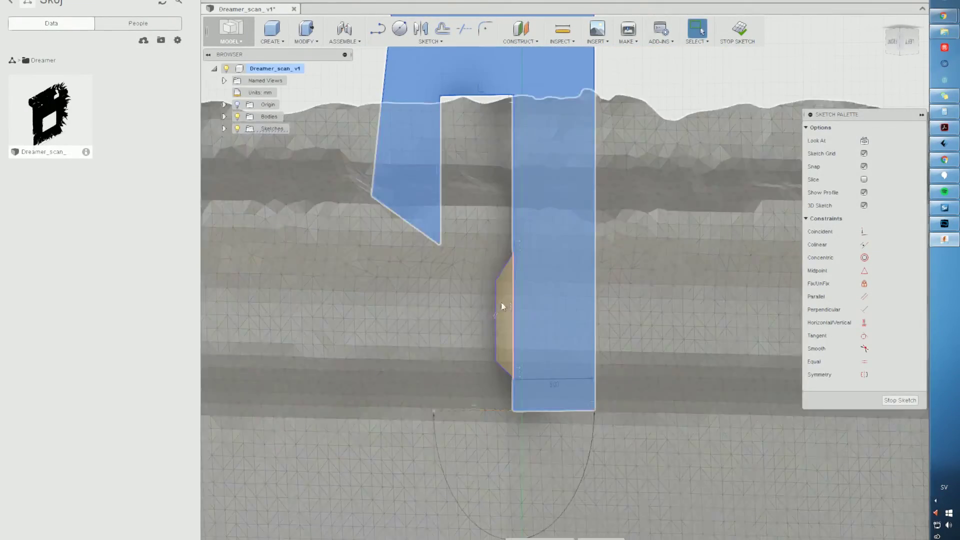
{"action": "left_click", "coordinate": [503, 306], "text": "ctrl"}
{"action": "key", "text": "t"}
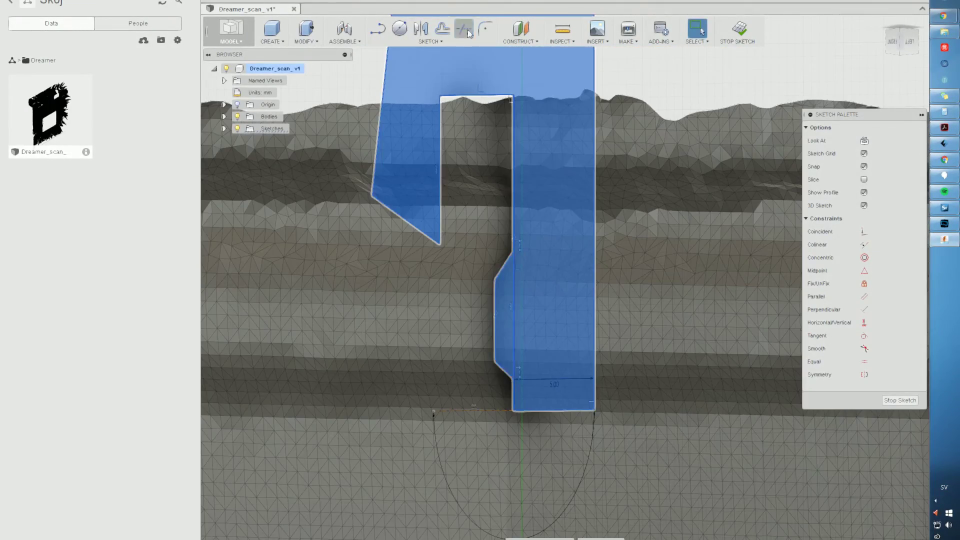
{"action": "left_click", "coordinate": [514, 318]}
{"action": "scroll", "coordinate": [581, 406], "scroll_direction": "down", "scroll_amount": 5}
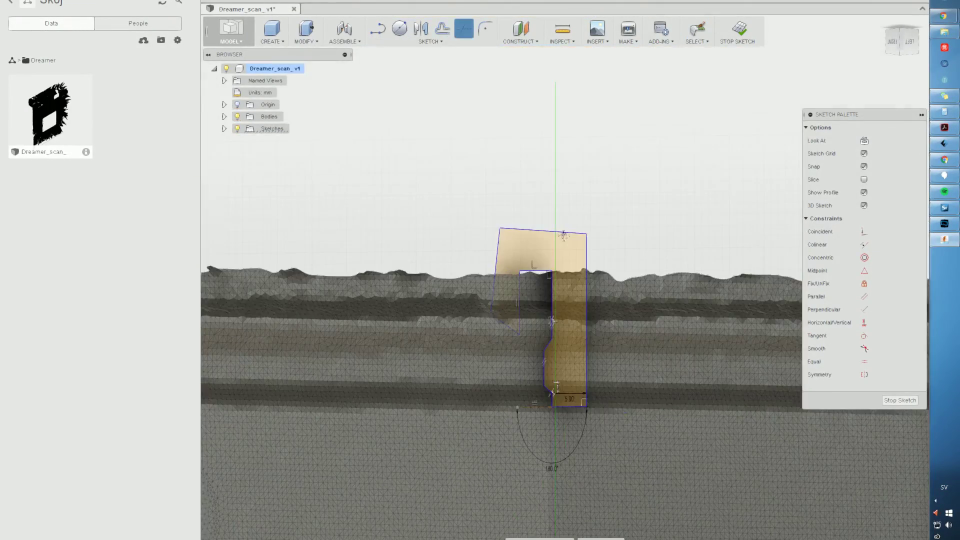
- Draw a vertical line about 20 mm long downward from the profile's lower inner corner
{"action": "middle_click_drag", "start_coordinate": [654, 495], "coordinate": [634, 328]}
{"action": "scroll", "coordinate": [611, 302], "scroll_direction": "down", "scroll_amount": 3}
{"action": "mouse_move", "coordinate": [597, 259]}
{"action": "middle_mouse_down"}
{"action": "mouse_move", "coordinate": [552, 297]}
{"action": "mouse_move", "coordinate": [584, 349]}
{"action": "middle_mouse_up"}
{"action": "key", "text": "l"}
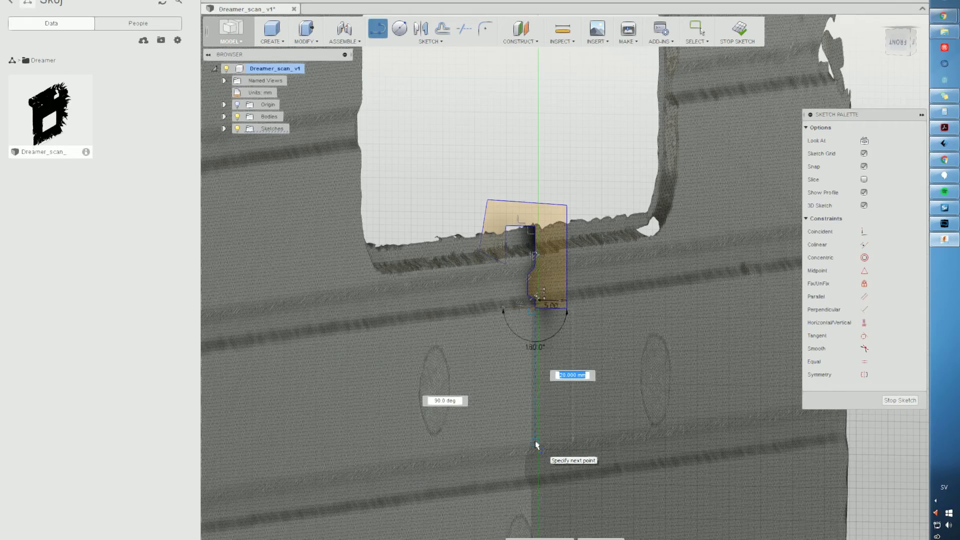
{"action": "left_click", "coordinate": [536, 444]}
- Draw a sloping 110 mm line from the lower end of the new vertical line outward past the panel
{"action": "scroll", "coordinate": [401, 368], "scroll_direction": "down", "scroll_amount": 2}
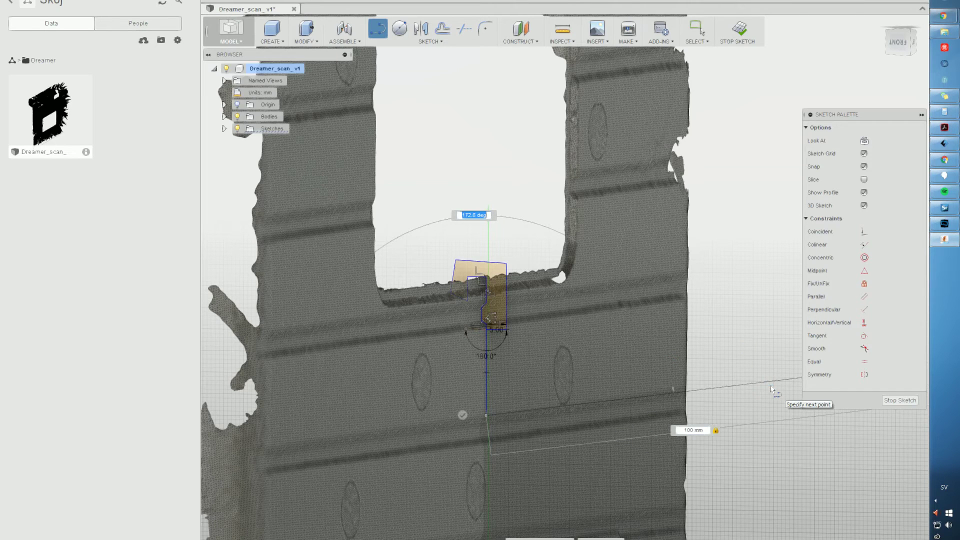
{"action": "scroll", "coordinate": [579, 353], "scroll_direction": "down", "scroll_amount": 5}
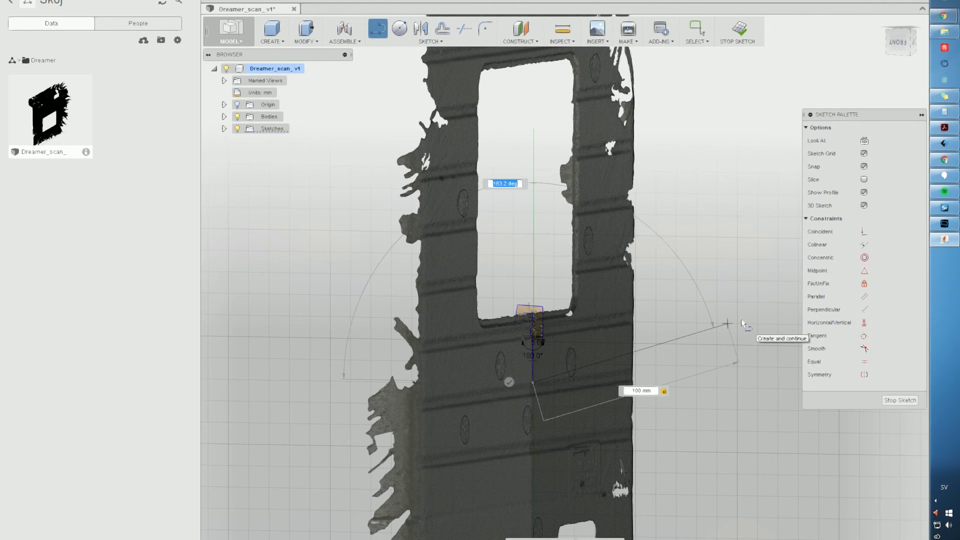
{"action": "key", "text": "Return"}
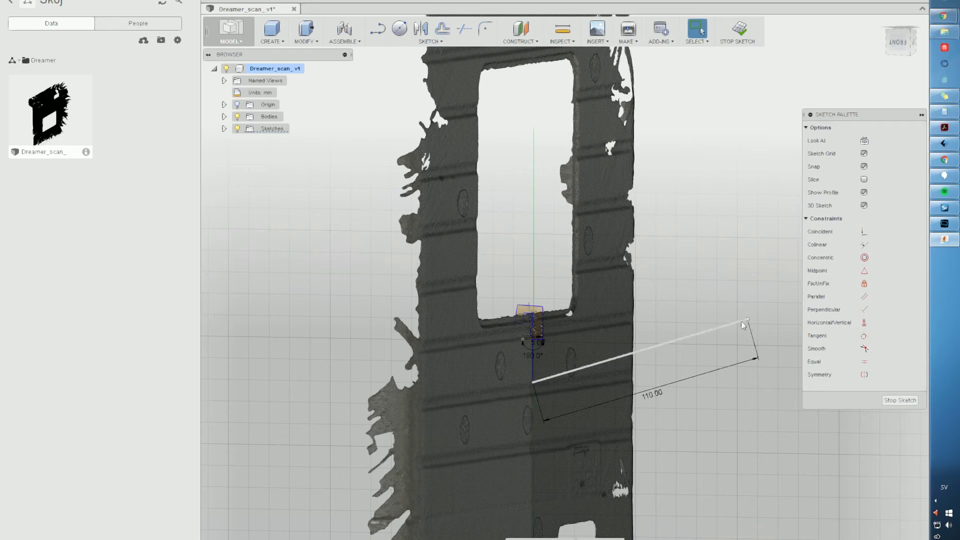
{"action": "key", "text": "Escape"}
- Close the arm outline with a short vertical line at its outer end and lines back to the hook's upper corner
{"action": "middle_click_drag", "start_coordinate": [700, 290], "coordinate": [672, 307], "text": "shift"}
{"action": "key", "text": "l"}
{"action": "left_click", "coordinate": [676, 302]}
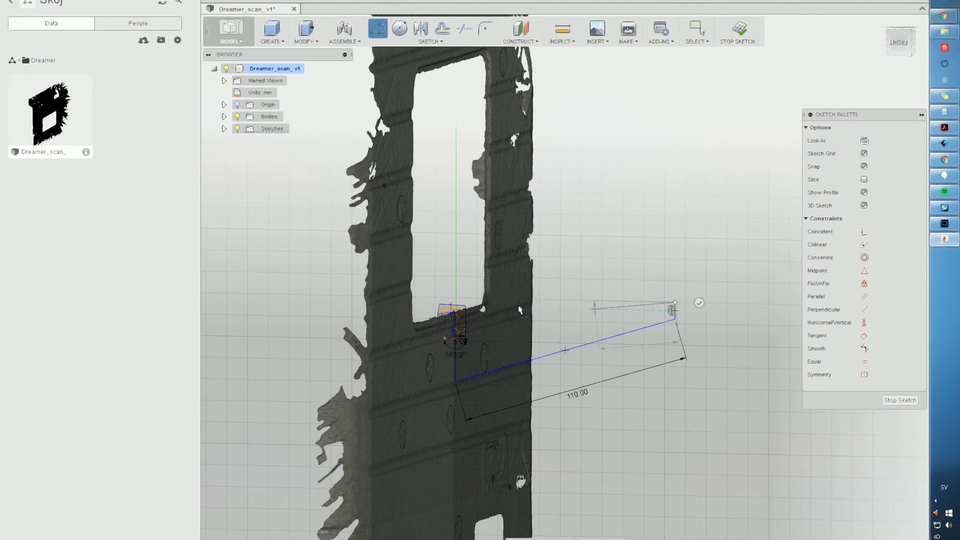
{"action": "left_click", "coordinate": [467, 322]}
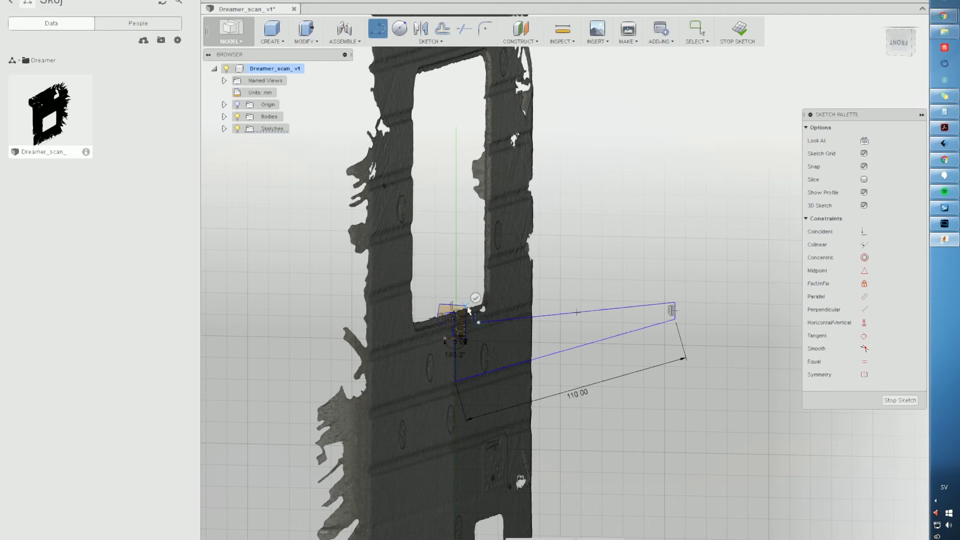
- Fillet the corner where the arm's upper edge meets the hook with a 12 mm radius
{"action": "scroll", "coordinate": [577, 301], "scroll_direction": "up", "scroll_amount": 3}
{"action": "left_click", "coordinate": [485, 29]}
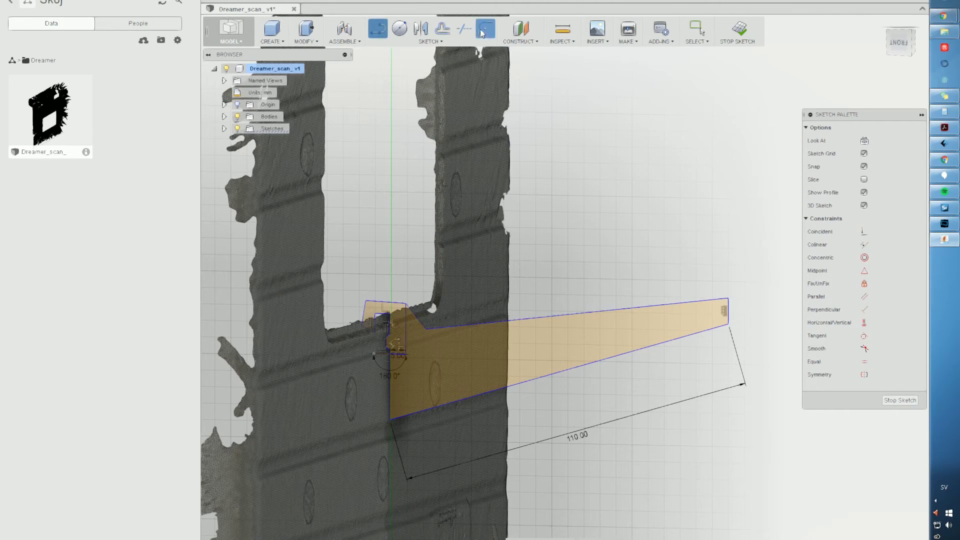
{"action": "left_click", "coordinate": [425, 330]}
{"action": "type", "text": "26"}
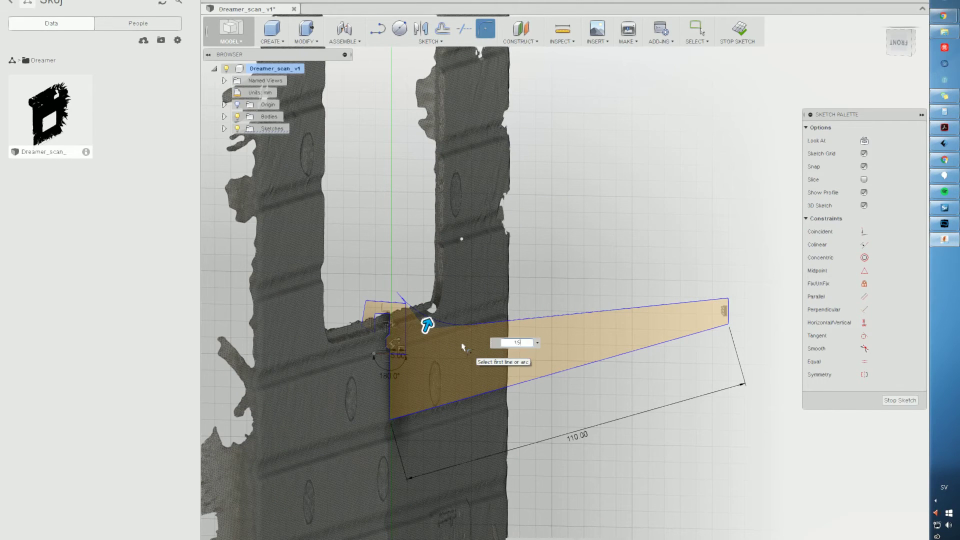
{"action": "key", "text": "Return"}
{"action": "key", "text": "Escape"}
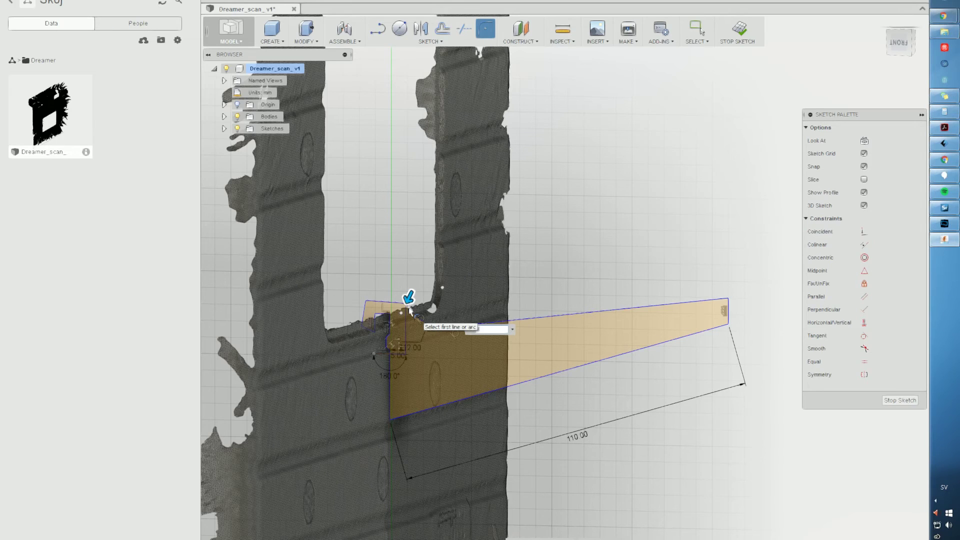
{"action": "key", "text": "Escape"}
- Draw a circle centred on the hook slot's upper corner, reaching out past the hook's tip
{"action": "scroll", "coordinate": [403, 300], "scroll_direction": "up", "scroll_amount": 2}
{"action": "left_click", "coordinate": [443, 29]}
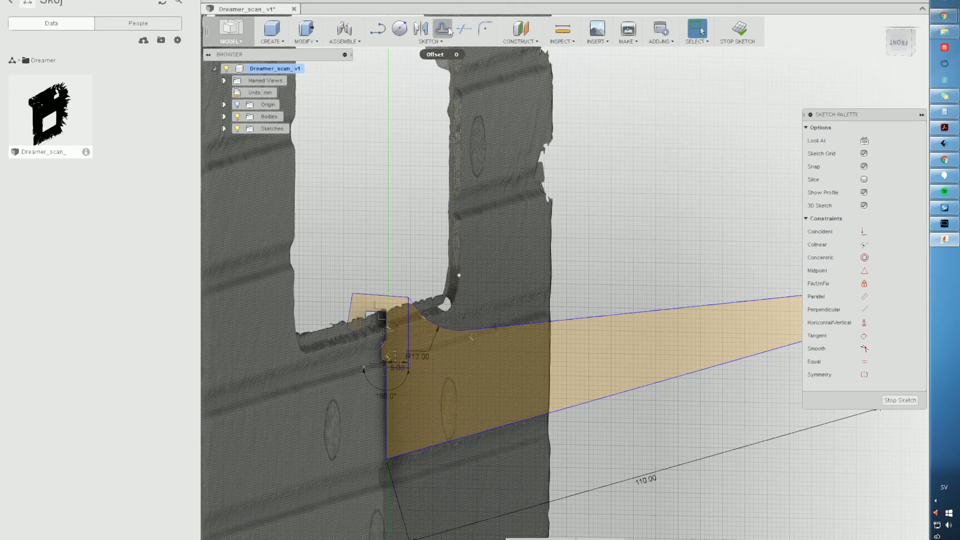
{"action": "left_click", "coordinate": [464, 29]}
{"action": "left_click", "coordinate": [379, 28]}
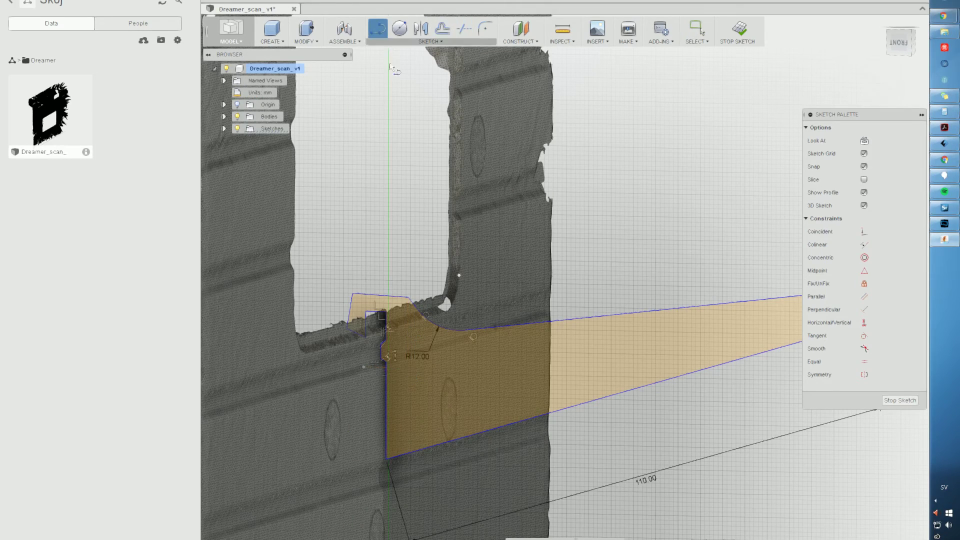
{"action": "scroll", "coordinate": [407, 228], "scroll_direction": "down", "scroll_amount": 1}
{"action": "middle_click_drag", "start_coordinate": [398, 287], "coordinate": [424, 284]}
{"action": "scroll", "coordinate": [394, 281], "scroll_direction": "up", "scroll_amount": 3}
{"action": "key", "text": "c"}
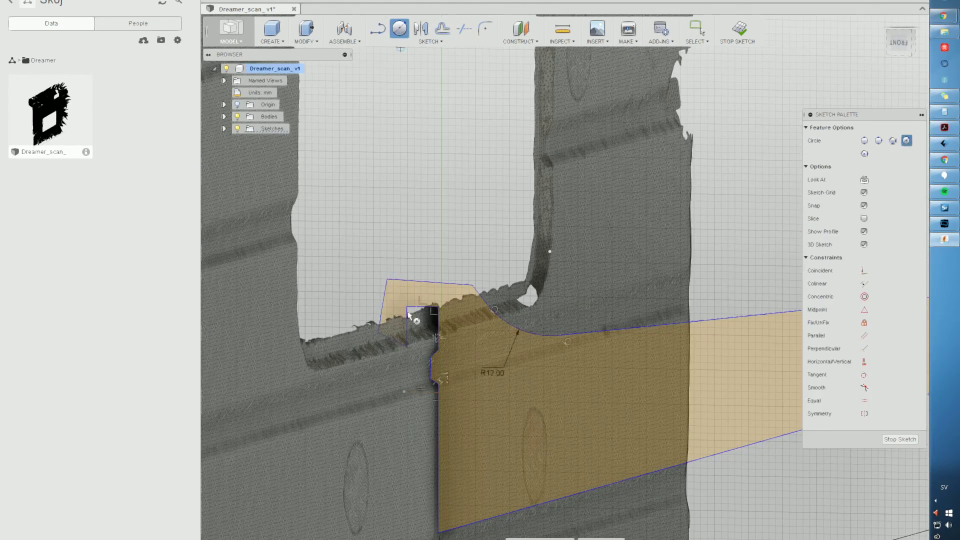
{"action": "left_click", "coordinate": [393, 274]}
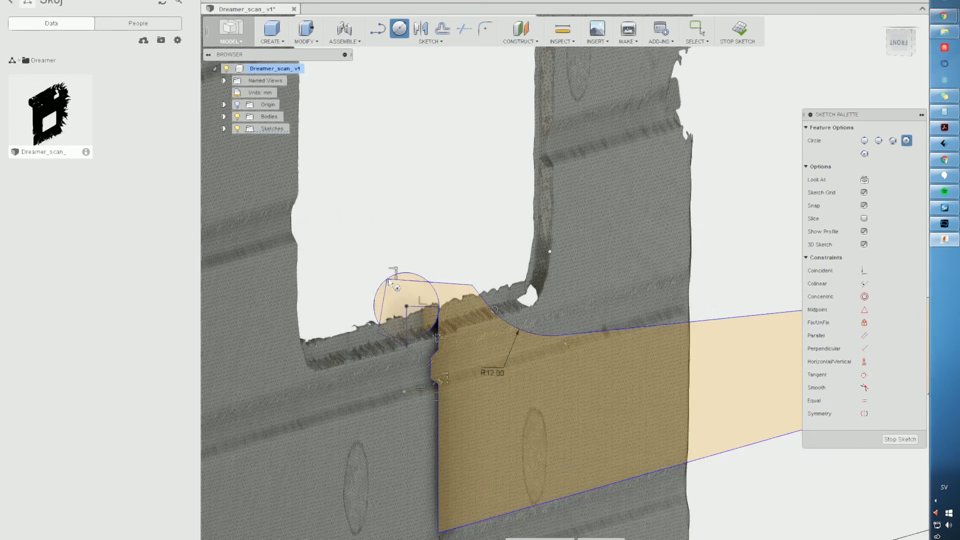
- Trim the circle and the old straight edges so the hook's tip becomes a rounded outline
{"action": "key", "text": "t"}
{"action": "scroll", "coordinate": [426, 331], "scroll_direction": "up", "scroll_amount": 2}
{"action": "left_click", "coordinate": [439, 295]}
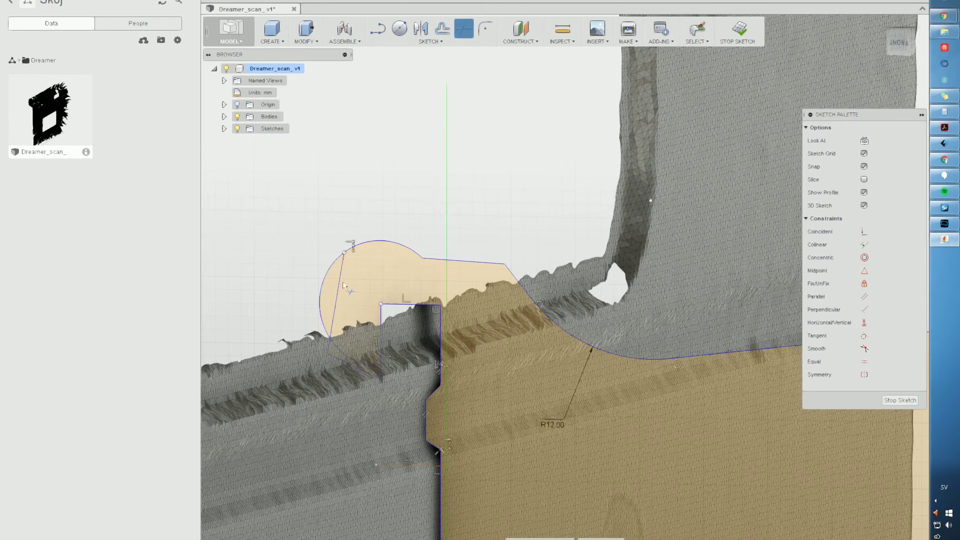
- Fillet the hook slot's upper corners with 1.5 mm and 1 mm radii, and the hook tip's lower corner with 1 mm
{"action": "left_click", "coordinate": [486, 28]}
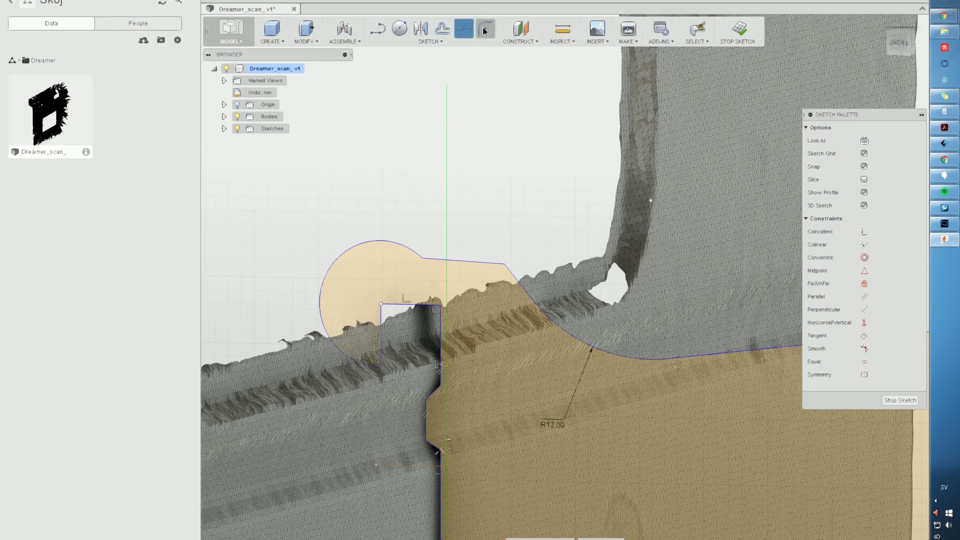
{"action": "left_click", "coordinate": [381, 305]}
{"action": "key", "text": "Return"}
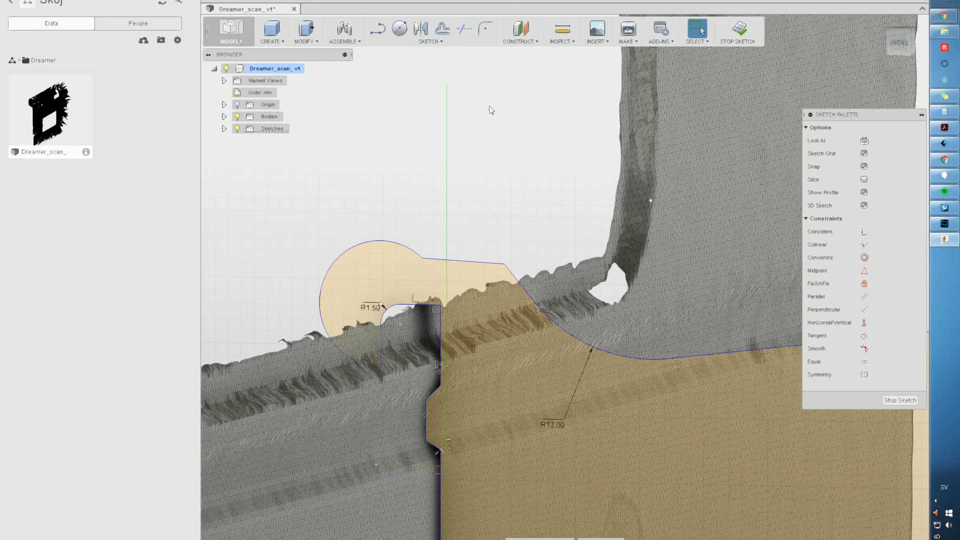
{"action": "left_click", "coordinate": [438, 309]}
{"action": "key", "text": "Return"}
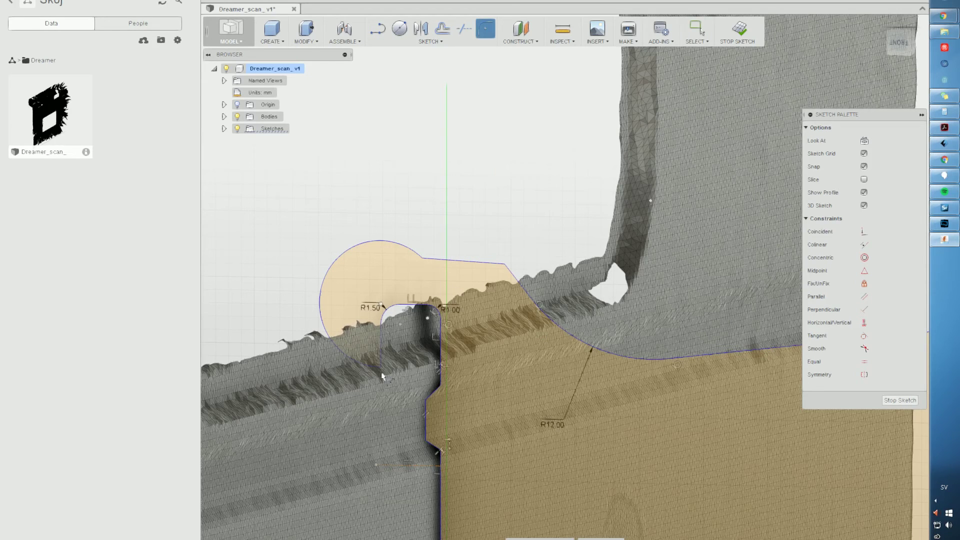
{"action": "left_click", "coordinate": [381, 368]}
{"action": "key", "text": "Return"}
- Draw a line from the hook's upper corner tangent to the rounded tip and trim away the old upper edge
{"action": "key", "text": "l"}
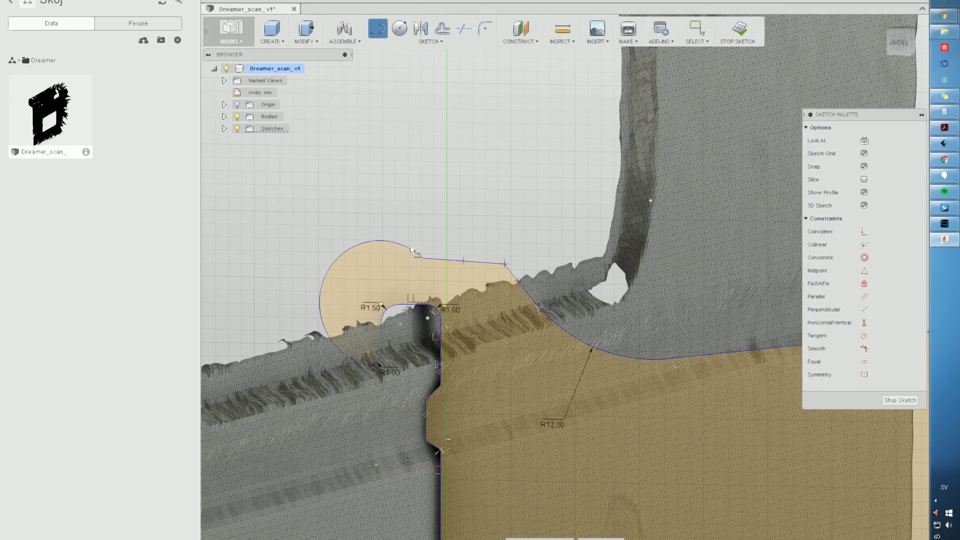
{"action": "left_click", "coordinate": [505, 264]}
{"action": "left_click", "coordinate": [381, 241]}
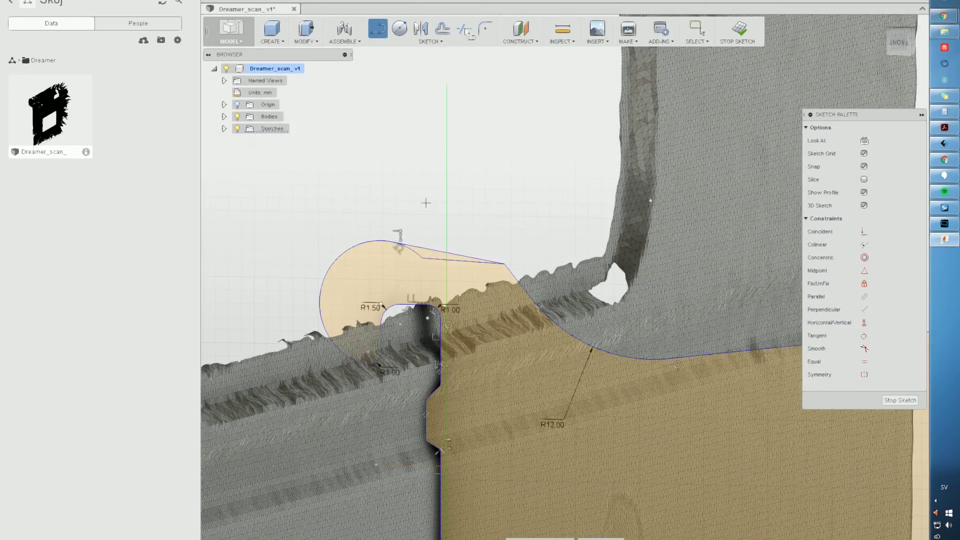
{"action": "key", "text": "t"}
- Fillet the hook's upper corner above the arm with a 3 mm radius
{"action": "left_click", "coordinate": [485, 30]}
{"action": "left_click", "coordinate": [505, 263]}
{"action": "type", "text": "3"}
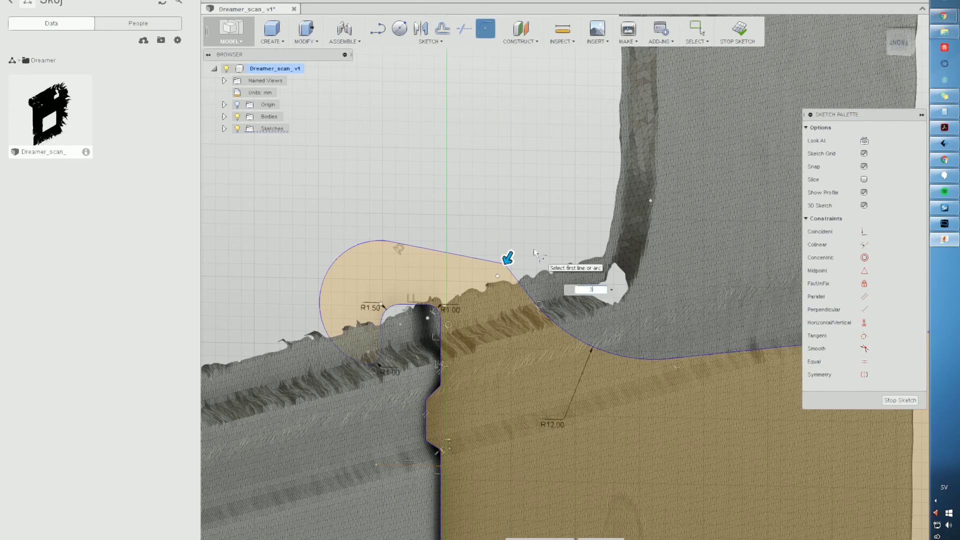
{"action": "key", "text": "Return"}
- Draw a 19 mm circle and a larger concentric circle centred on the upper corner of the arm's outer end
{"action": "scroll", "coordinate": [541, 256], "scroll_direction": "down", "scroll_amount": 5}
{"action": "middle_click_drag", "start_coordinate": [575, 323], "coordinate": [281, 340]}
{"action": "left_click", "coordinate": [400, 29]}
{"action": "middle_click_drag", "start_coordinate": [628, 225], "coordinate": [441, 238]}
{"action": "left_click", "coordinate": [582, 293]}
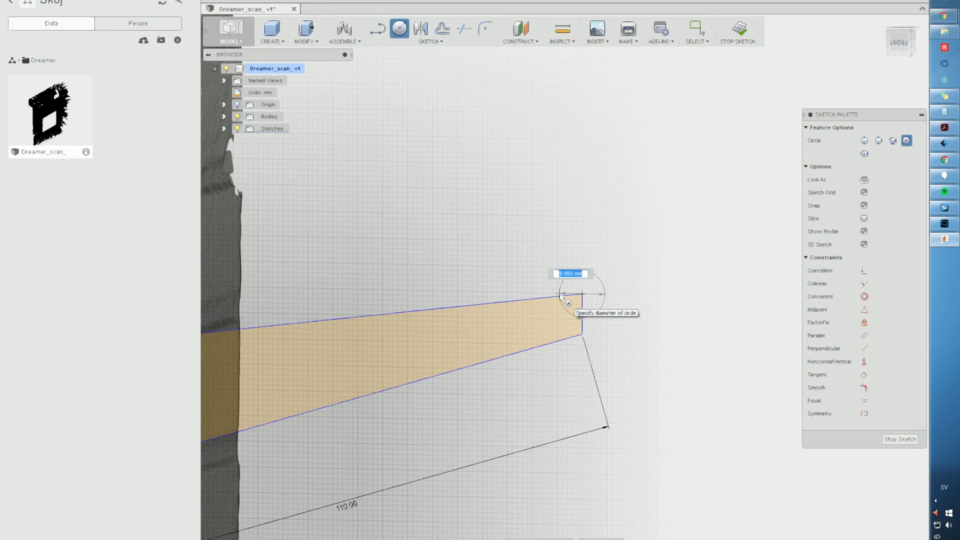
{"action": "type", "text": "9"}
{"action": "key", "text": "Tab"}
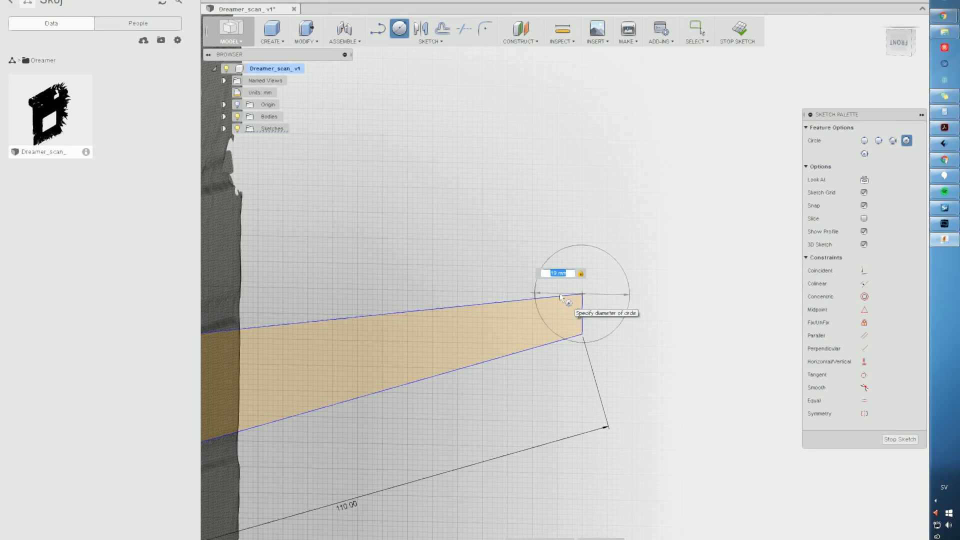
{"action": "key", "text": "Return"}
{"action": "left_click", "coordinate": [582, 293]}
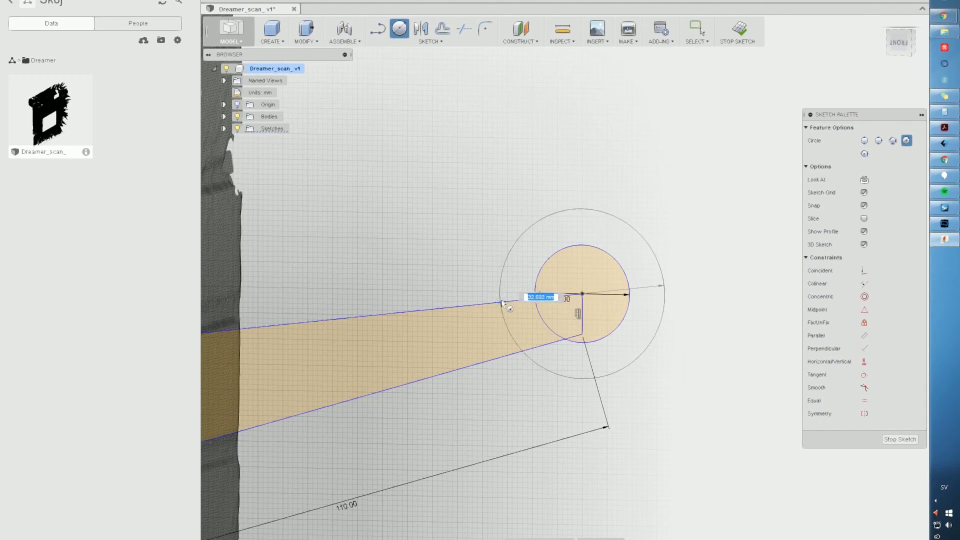
{"action": "left_click", "coordinate": [523, 357]}
- Draw a line from the arm's lower edge tangent to the larger circle and trim the excess segments to merge arm and ring
{"action": "key", "text": "l"}
{"action": "left_click", "coordinate": [333, 404]}
{"action": "left_click", "coordinate": [580, 380]}
{"action": "key", "text": "t"}
{"action": "left_click", "coordinate": [527, 350]}
{"action": "left_click", "coordinate": [531, 361]}
{"action": "left_click", "coordinate": [520, 301]}
- Fillet the kink in the arm's lower edge with a 200 mm radius and the ring's junction with the upper edge with 4 mm
{"action": "left_click", "coordinate": [485, 29]}
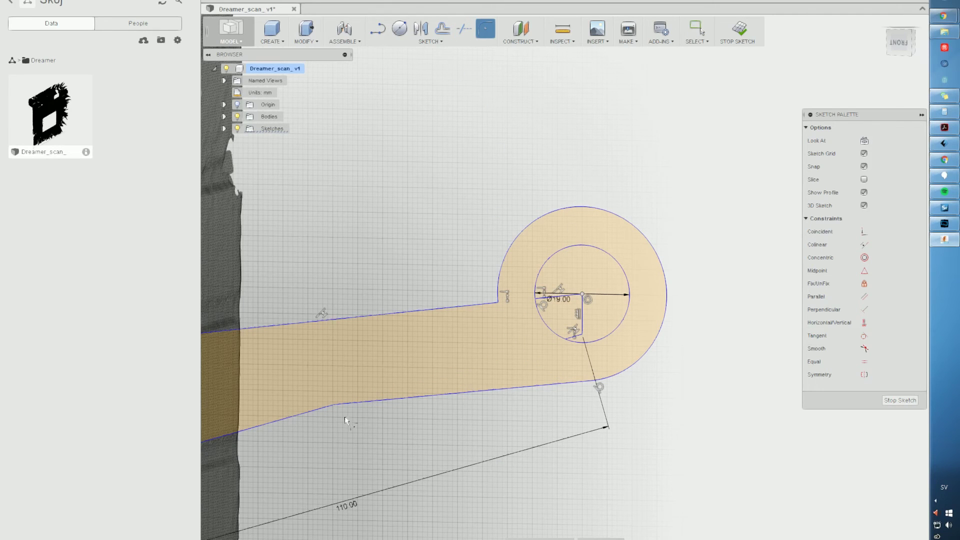
{"action": "left_click", "coordinate": [335, 405]}
{"action": "type", "text": "200"}
{"action": "key", "text": "Return"}
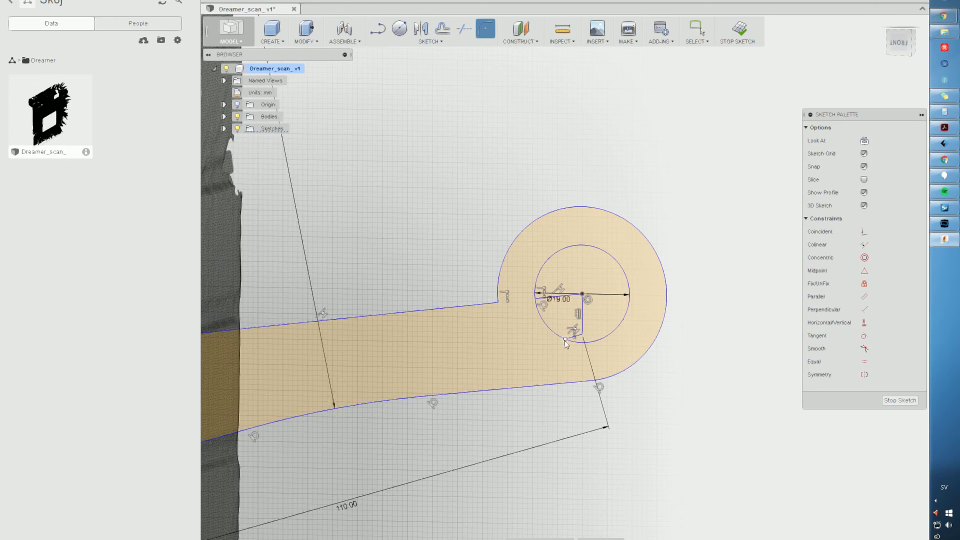
{"action": "middle_click_drag", "start_coordinate": [566, 341], "coordinate": [526, 379]}
{"action": "left_click", "coordinate": [485, 29]}
{"action": "left_click", "coordinate": [460, 339]}
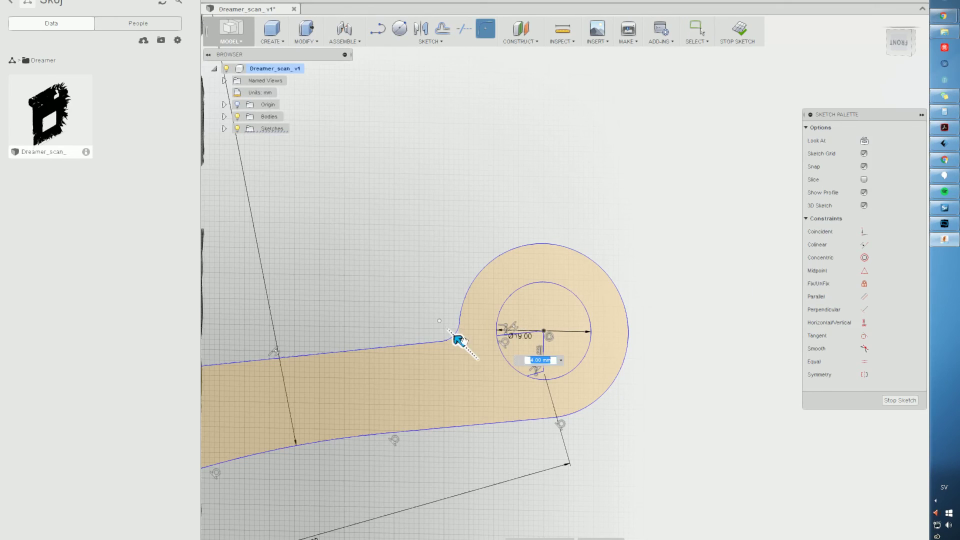
{"action": "key", "text": "Return"}
- Cut the ring into an open cradle with a line just above its centre, trimming the upper arcs and leftover inner lines
{"action": "left_click", "coordinate": [378, 30]}
{"action": "left_click", "coordinate": [644, 323]}
{"action": "left_click", "coordinate": [394, 317]}
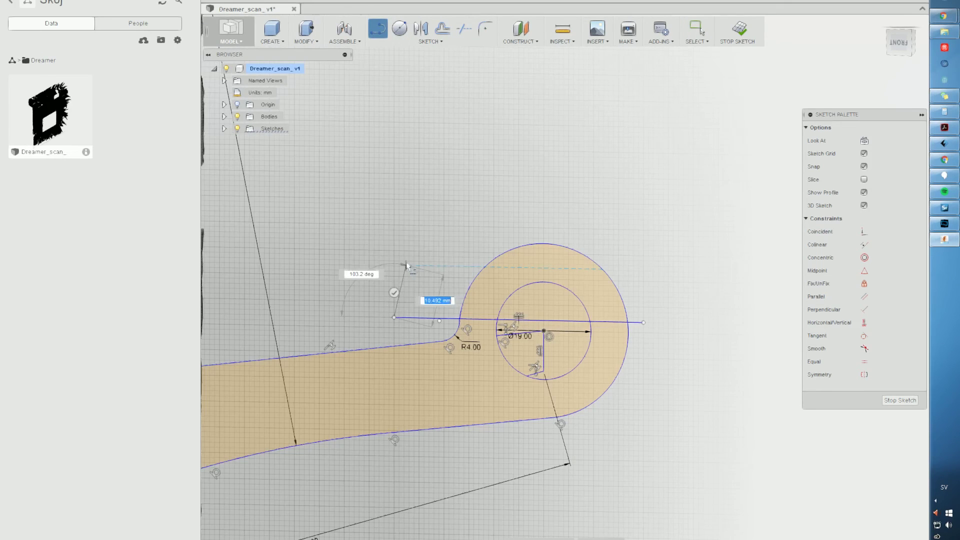
{"action": "key", "text": "Escape"}
{"action": "key", "text": "t"}
{"action": "left_click", "coordinate": [543, 244]}
{"action": "left_click", "coordinate": [542, 283]}
{"action": "left_click", "coordinate": [543, 321]}
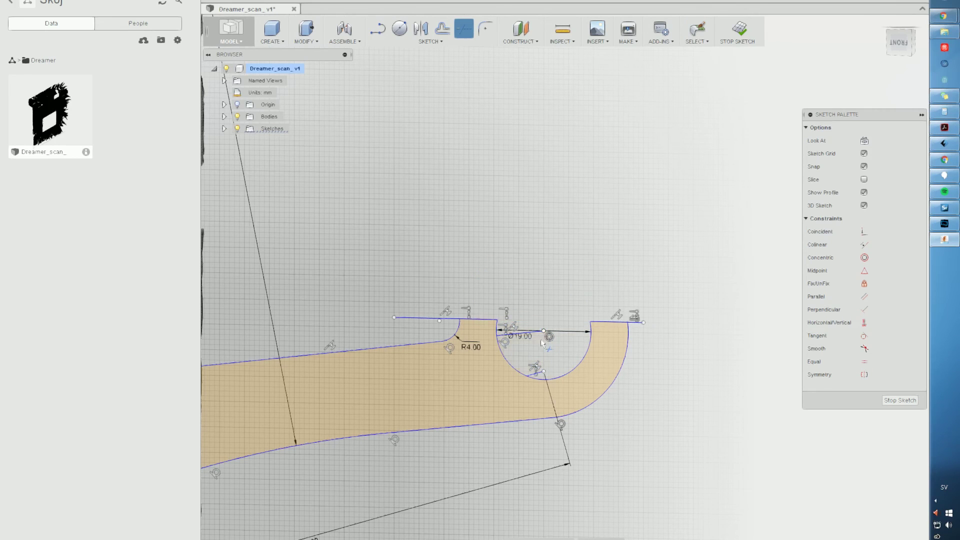
{"action": "left_click", "coordinate": [544, 338]}
- Fillet both inner corners of the cradle opening with a 1 mm radius
{"action": "key", "text": "f"}
{"action": "left_click", "coordinate": [591, 322]}
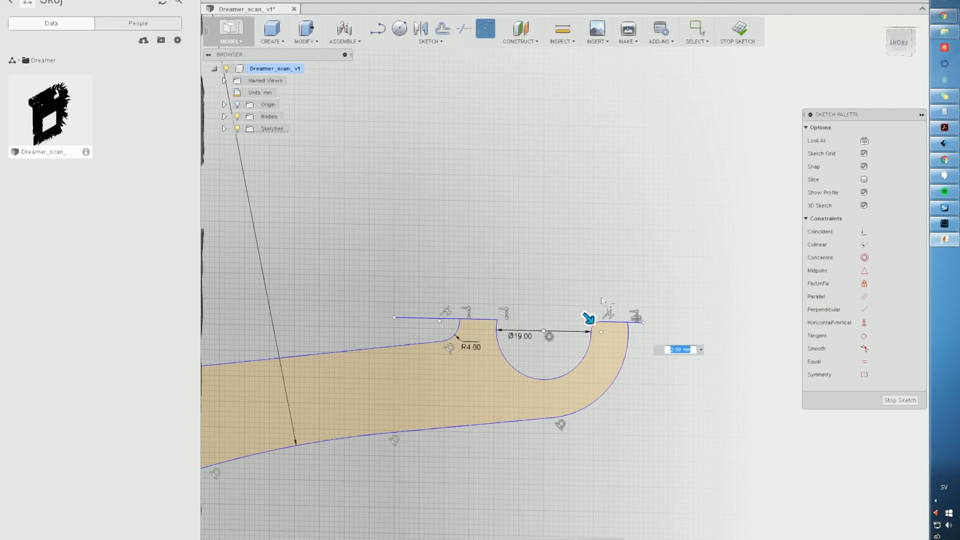
{"action": "key", "text": "Return"}
{"action": "right_click", "coordinate": [571, 267]}
{"action": "left_click", "coordinate": [571, 241]}
{"action": "left_click", "coordinate": [496, 320]}
{"action": "type", "text": "1"}
{"action": "key", "text": "Return"}
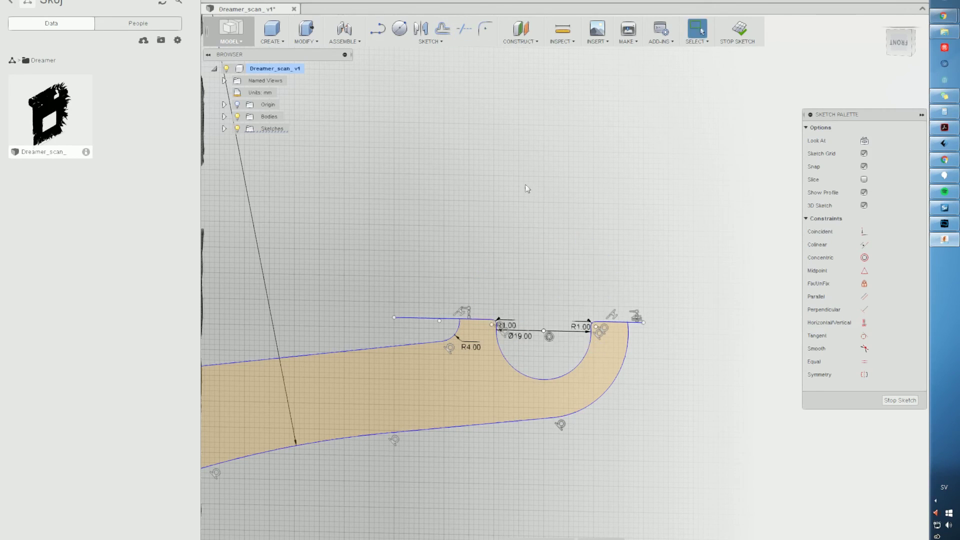
{"action": "left_click", "coordinate": [397, 30]}
{"action": "left_click", "coordinate": [544, 330]}
{"action": "key", "text": "Escape"}
- Fillet the profile's lowest corner against the panel with a 1 mm radius
{"action": "scroll", "coordinate": [631, 373], "scroll_direction": "down", "scroll_amount": 5}
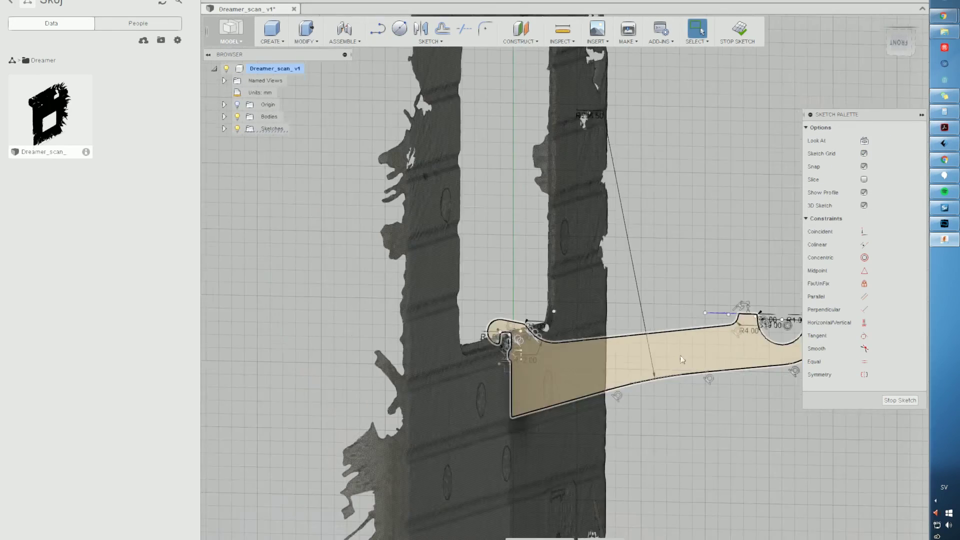
{"action": "mouse_move", "coordinate": [540, 325]}
{"action": "middle_mouse_down", "text": "shift"}
{"action": "mouse_move", "coordinate": [480, 330]}
{"action": "mouse_move", "coordinate": [540, 320]}
{"action": "middle_mouse_up", "text": "shift"}
{"action": "scroll", "coordinate": [540, 320], "scroll_direction": "up", "scroll_amount": 2}
{"action": "key", "text": "f"}
{"action": "left_click", "coordinate": [350, 420]}
{"action": "key", "text": "Return"}
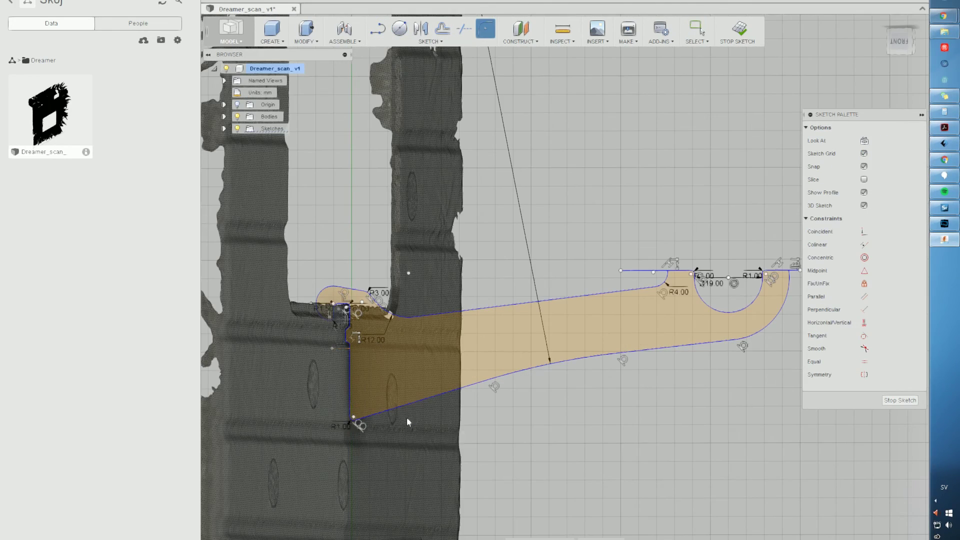
- Try extruding the bracket profile 15 mm as a new body
{"action": "scroll", "coordinate": [500, 418], "scroll_direction": "down", "scroll_amount": 2}
{"action": "key", "text": "e"}
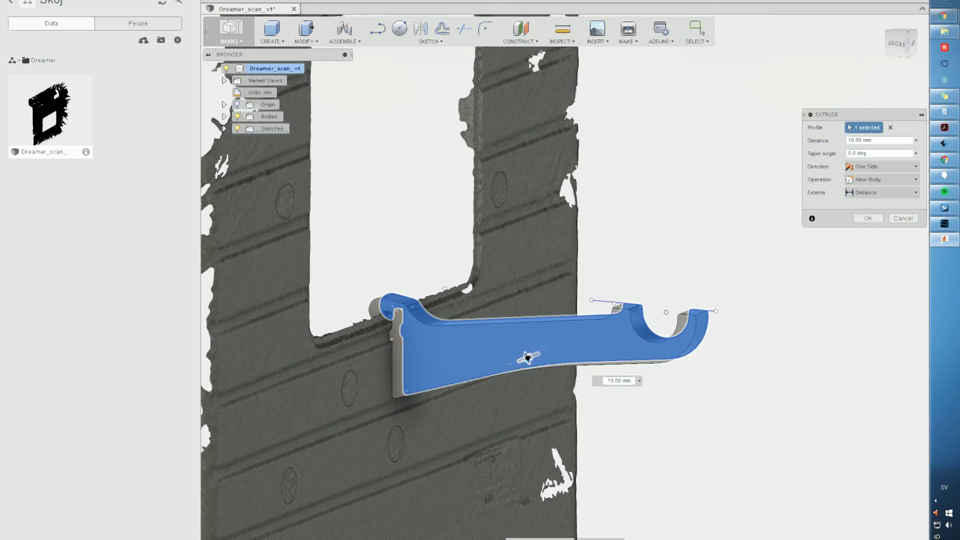
{"action": "left_click_drag", "start_coordinate": [528, 357], "coordinate": [521, 360]}
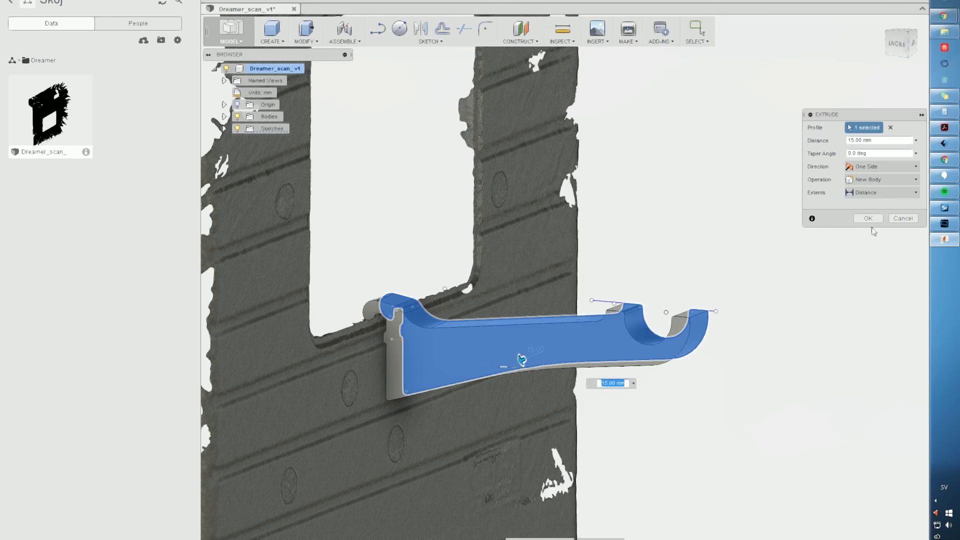
{"action": "left_click", "coordinate": [869, 219]}
- Extrude the bracket profile 8 mm as a new body
{"action": "mouse_move", "coordinate": [751, 280]}
{"action": "middle_mouse_down", "text": "shift"}
{"action": "mouse_move", "coordinate": [643, 320]}
{"action": "mouse_move", "coordinate": [713, 218]}
{"action": "middle_mouse_up", "text": "shift"}
{"action": "key", "text": "e"}
{"action": "left_click", "coordinate": [614, 212]}
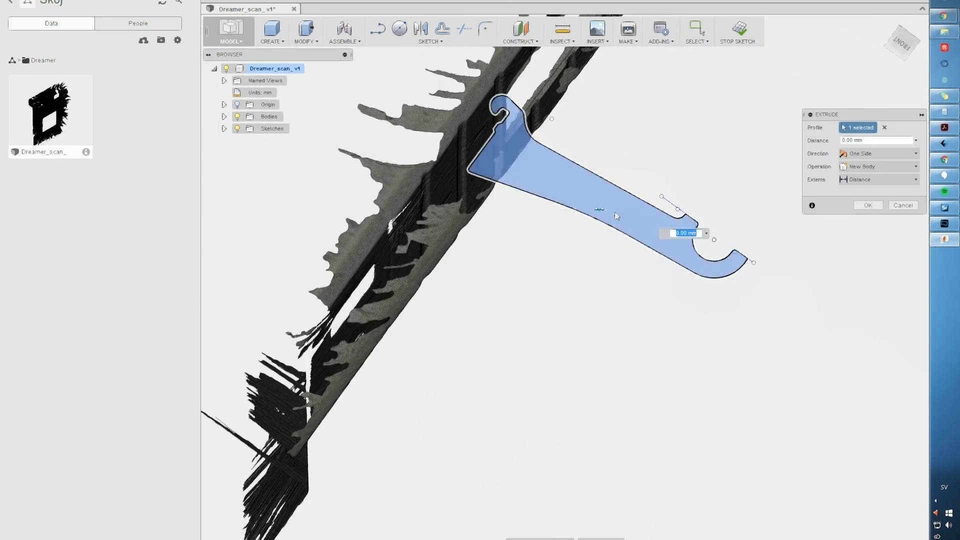
{"action": "type", "text": "8"}
{"action": "key", "text": "Return"}
- Extrude the bracket profile as a 4 mm deep cut into the bracket's side
{"action": "mouse_move", "coordinate": [697, 179]}
{"action": "middle_mouse_down", "text": "shift"}
{"action": "mouse_move", "coordinate": [644, 175]}
{"action": "mouse_move", "coordinate": [609, 277]}
{"action": "middle_mouse_up", "text": "shift"}
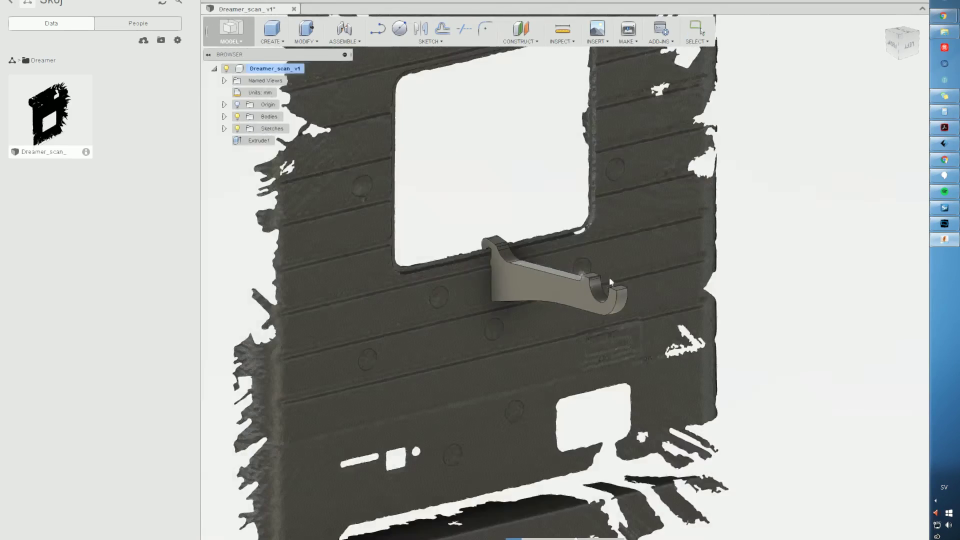
{"action": "scroll", "coordinate": [591, 279], "scroll_direction": "up", "scroll_amount": 3}
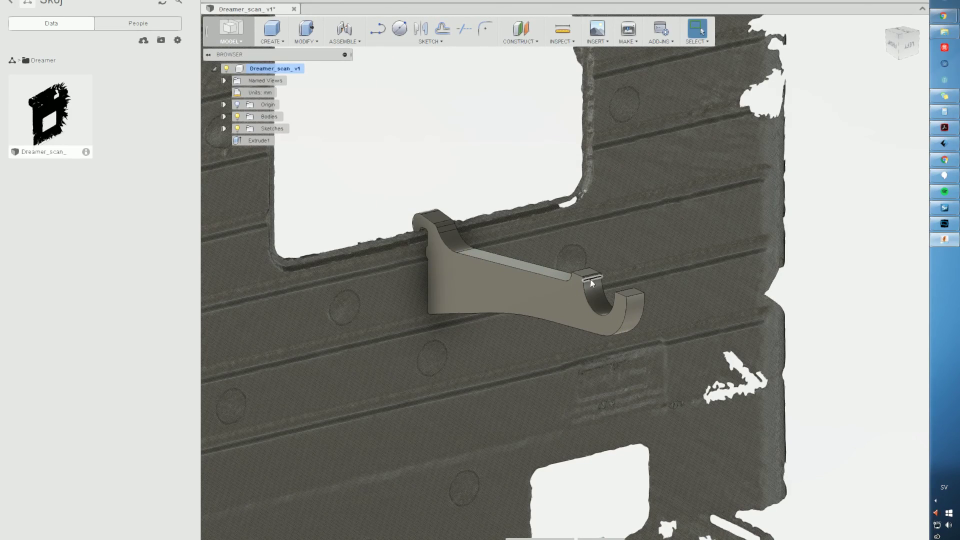
{"action": "right_click", "coordinate": [524, 294]}
{"action": "left_click", "coordinate": [515, 356]}
{"action": "middle_click_drag", "start_coordinate": [517, 350], "coordinate": [525, 320], "text": "shift"}
{"action": "mouse_move", "coordinate": [515, 290]}
{"action": "left_mouse_down"}
{"action": "mouse_move", "coordinate": [561, 279]}
{"action": "mouse_move", "coordinate": [527, 295]}
{"action": "left_mouse_up"}
{"action": "scroll", "coordinate": [551, 283], "scroll_direction": "up", "scroll_amount": 2}
{"action": "scroll", "coordinate": [559, 277], "scroll_direction": "up", "scroll_amount": 3}
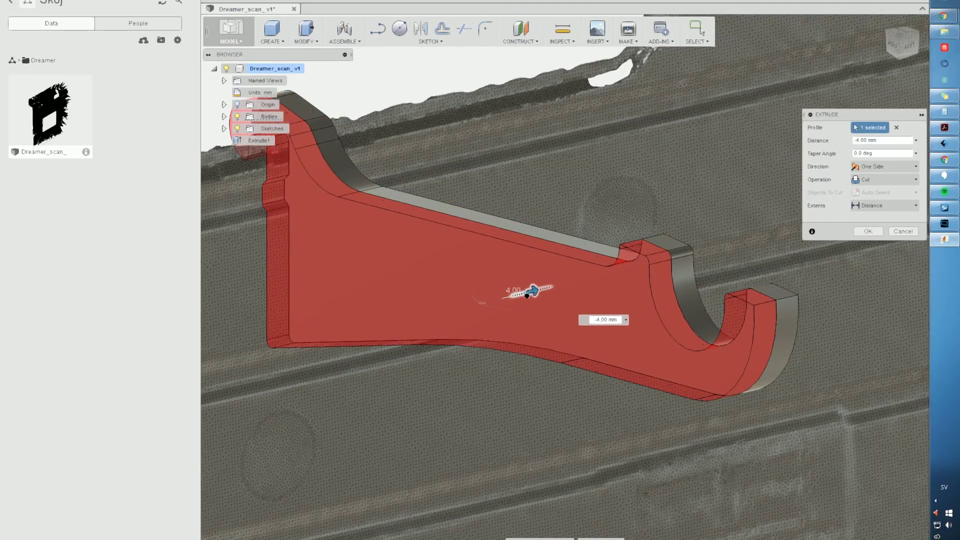
{"action": "key", "text": "Return"}
- Fillet the side edges around the cradle opening at the bracket's outer end
{"action": "scroll", "coordinate": [535, 300], "scroll_direction": "down", "scroll_amount": 2}
{"action": "left_click", "coordinate": [644, 310]}
{"action": "left_click", "coordinate": [669, 314], "text": "ctrl"}
{"action": "right_click", "coordinate": [649, 258]}
{"action": "left_click", "coordinate": [654, 310]}
{"action": "scroll", "coordinate": [683, 307], "scroll_direction": "up", "scroll_amount": 4}
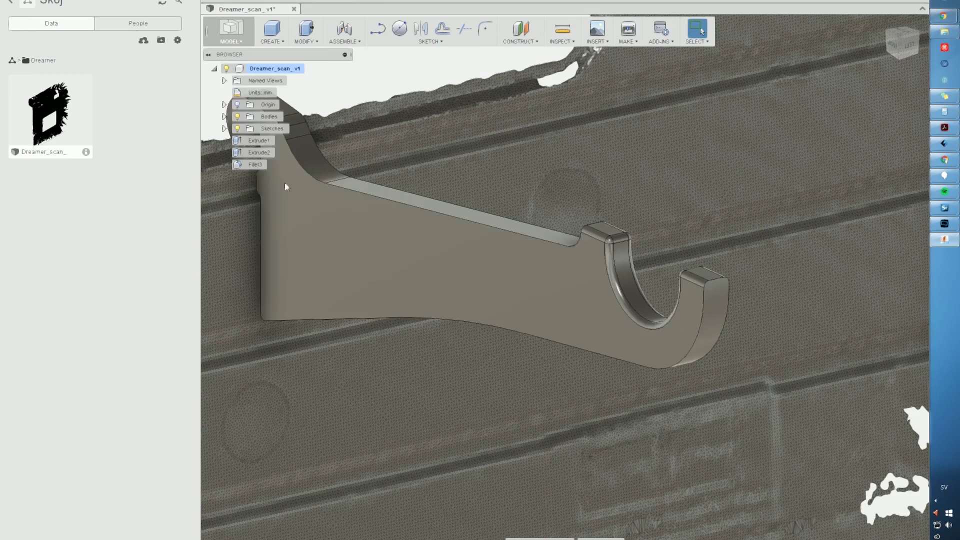
- Start the 3D Print output for the bracket
{"action": "left_click", "coordinate": [228, 8]}
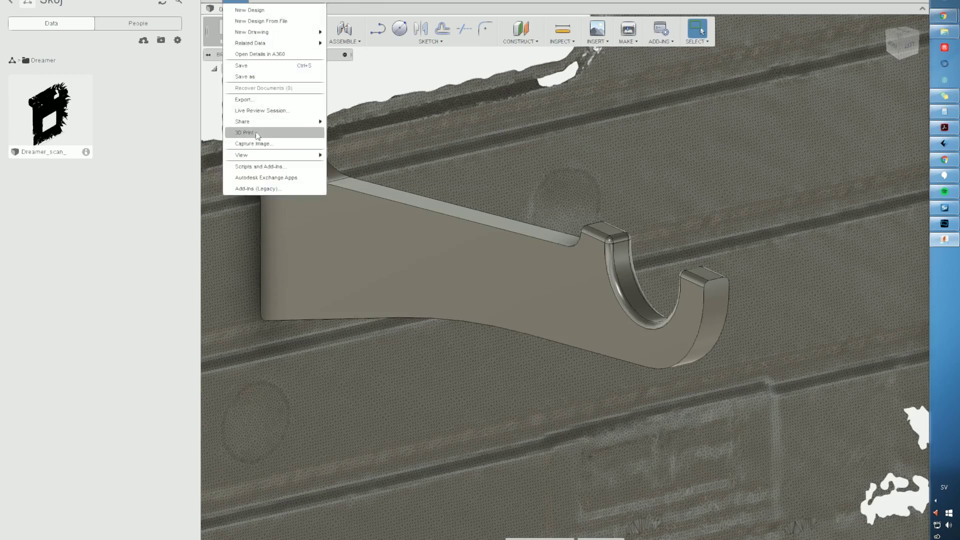